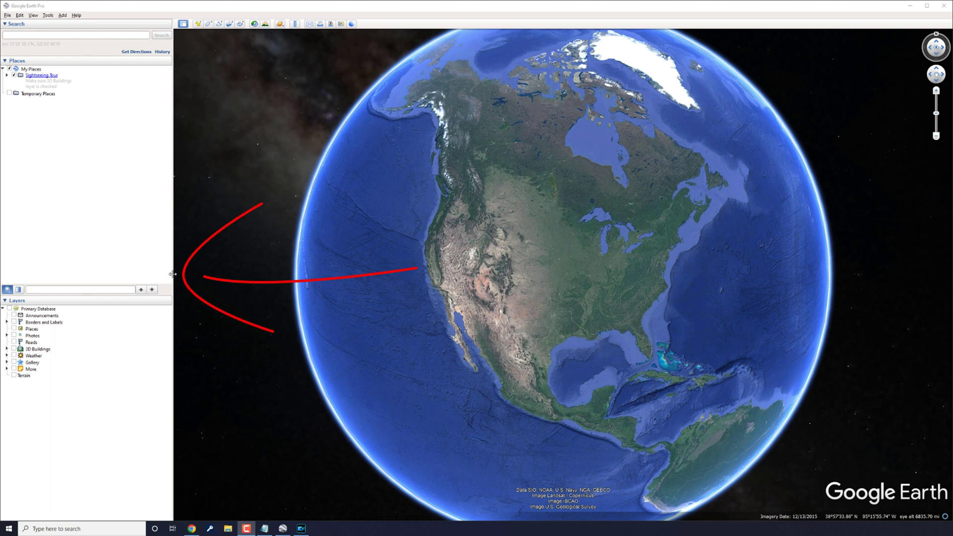
- Narrow the sidebar to enlarge the globe view and search for The Alamo, Alamo Plaza, San Antonio, TX
{"action": "left_click_drag", "start_coordinate": [172, 274], "coordinate": [59, 291]}
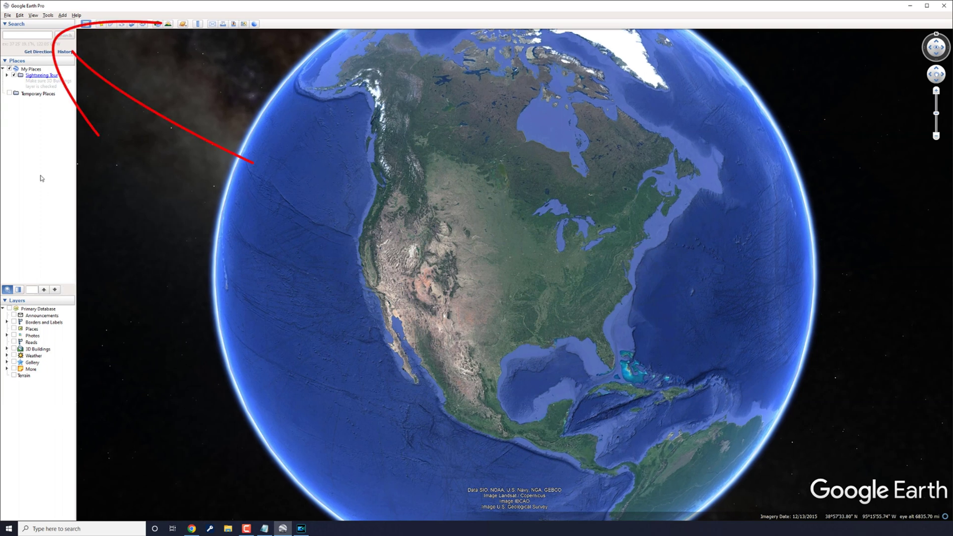
{"action": "left_click", "coordinate": [19, 37]}
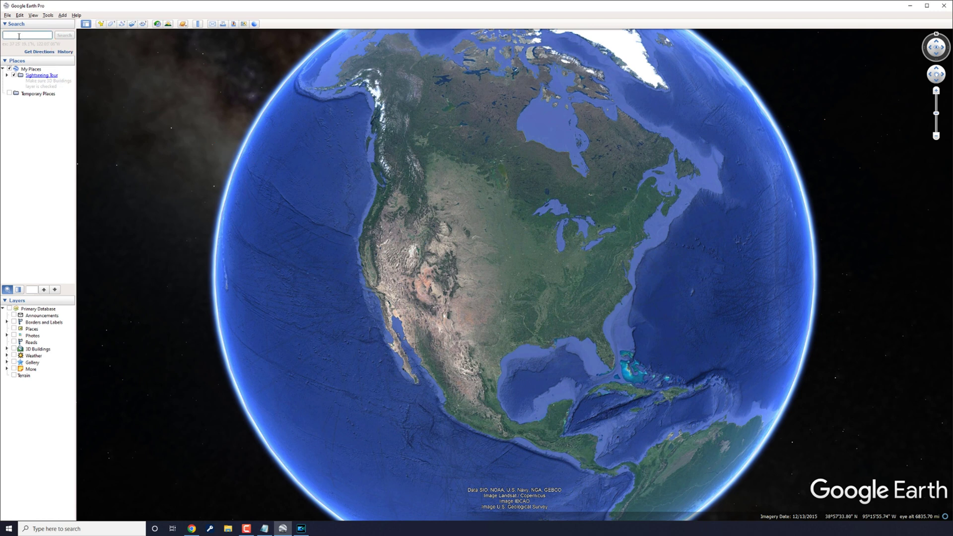
{"action": "type", "text": "The Alamo"}
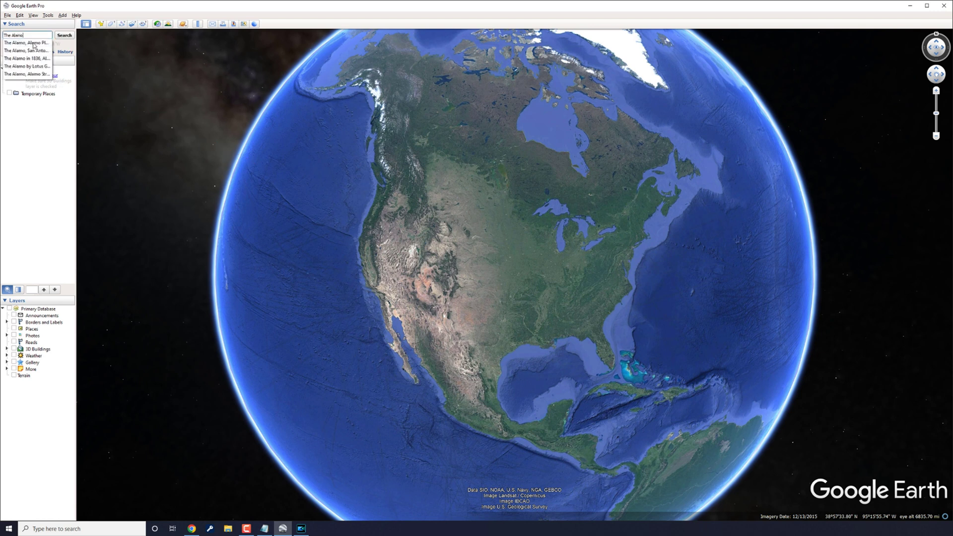
{"action": "left_click", "coordinate": [32, 43]}
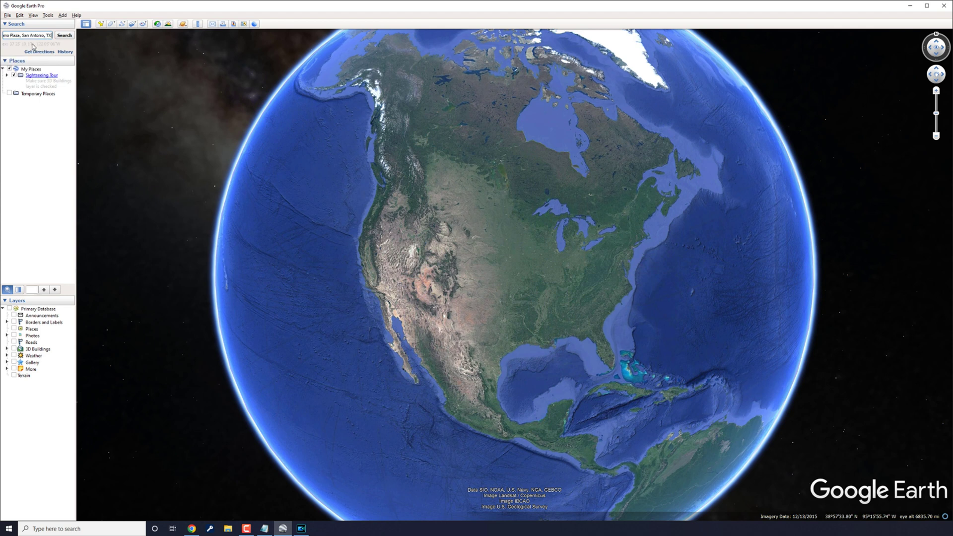
{"action": "left_click", "coordinate": [60, 36]}
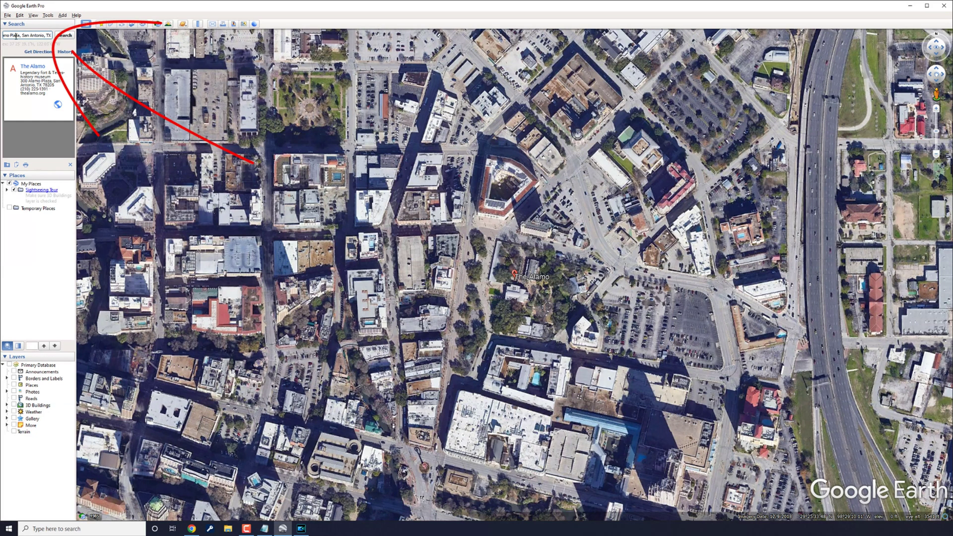
- Replace the search text with AT&T Center, AT&T Center Parkway, San Antonio, TX and run the search
{"action": "key", "text": "ctrl+a"}
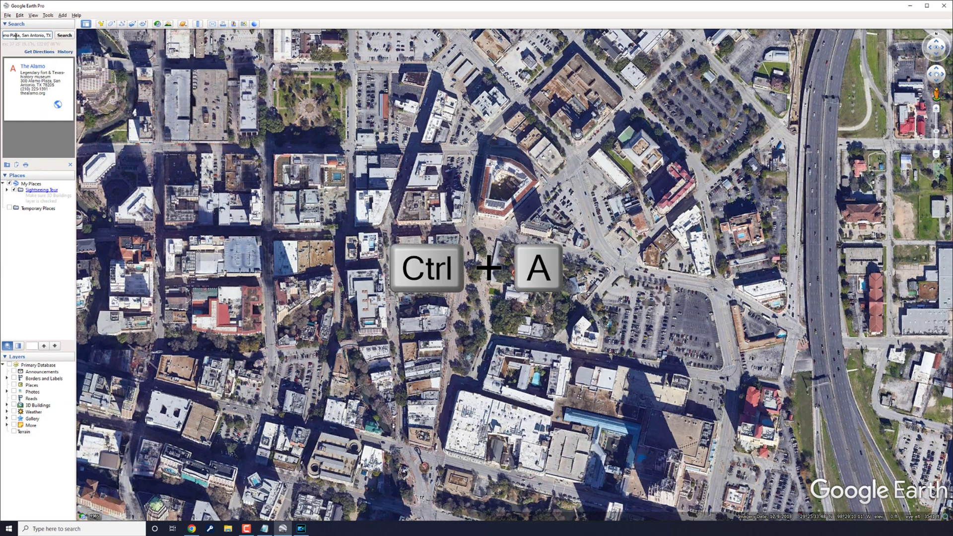
{"action": "key", "text": "ctrl+a"}
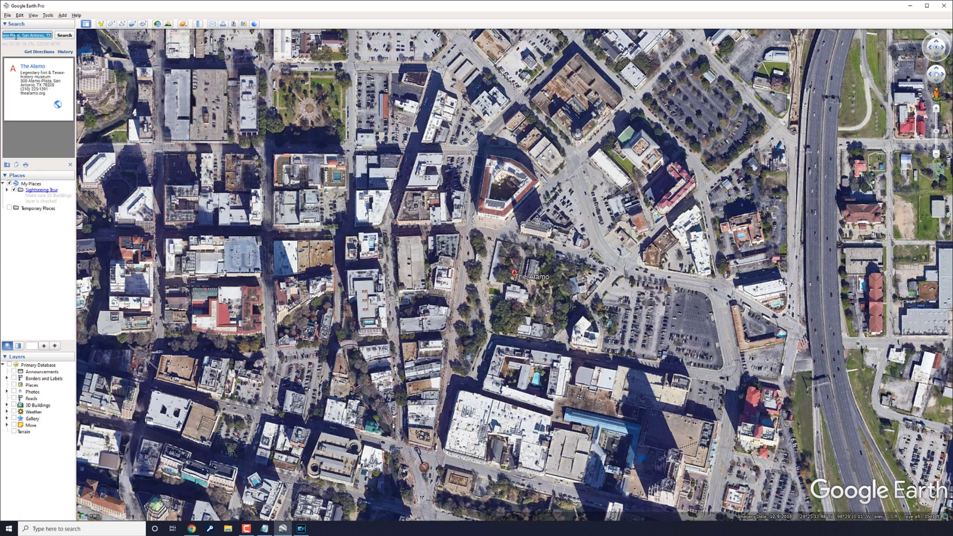
{"action": "type", "text": "AT&T"}
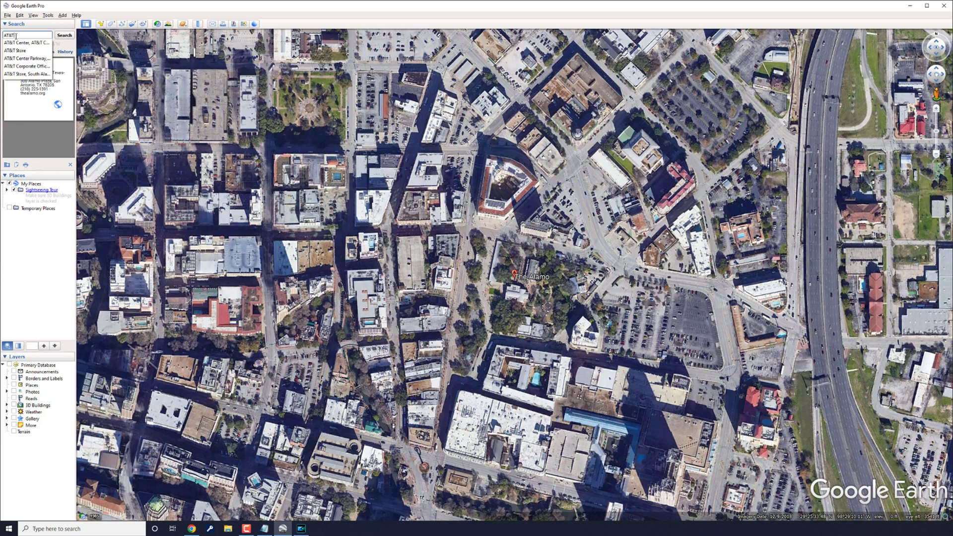
{"action": "left_click", "coordinate": [23, 44]}
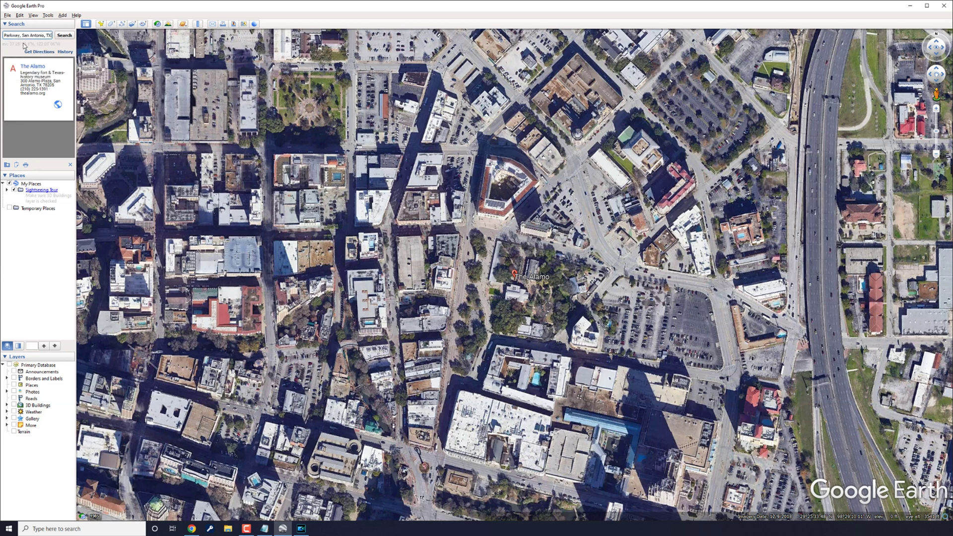
{"action": "left_click", "coordinate": [64, 35]}
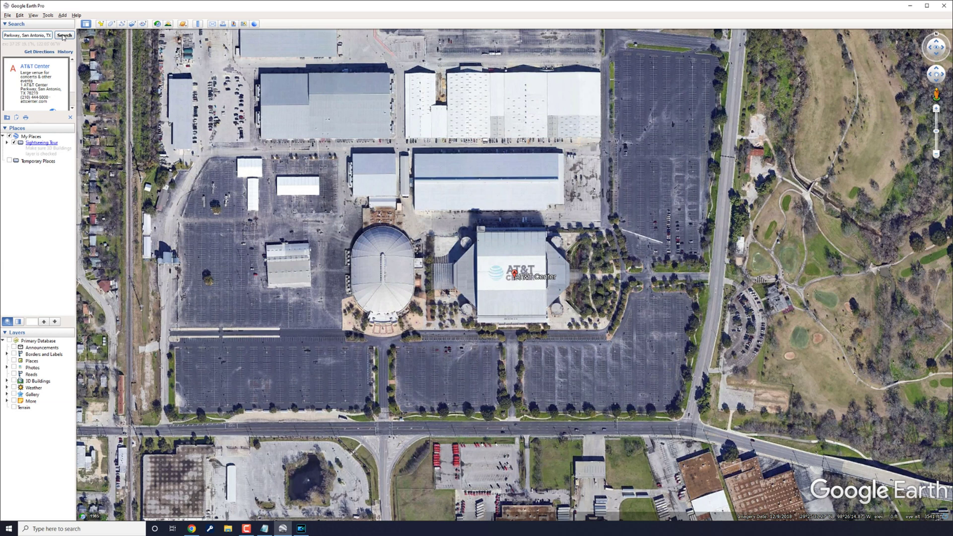
- Switch to PowerDirector, open its Screen Recorder, and start recording a custom area fitted to the Google Earth map view
{"action": "left_click", "coordinate": [301, 529]}
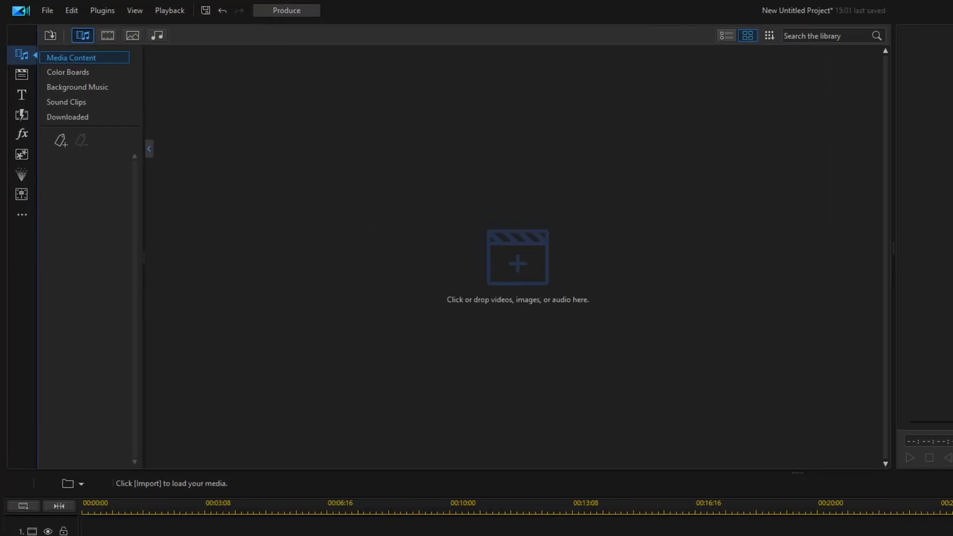
{"action": "left_click", "coordinate": [52, 12]}
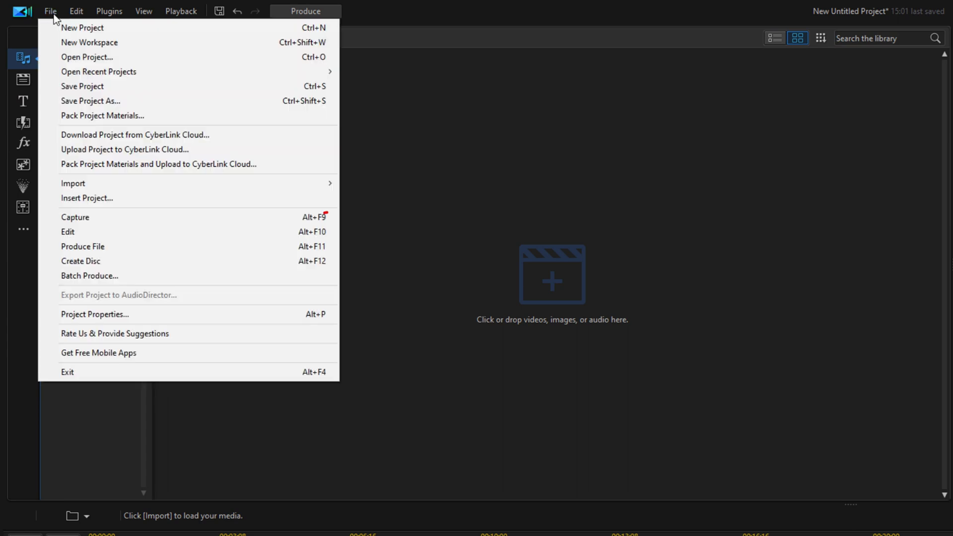
{"action": "left_click", "coordinate": [87, 217]}
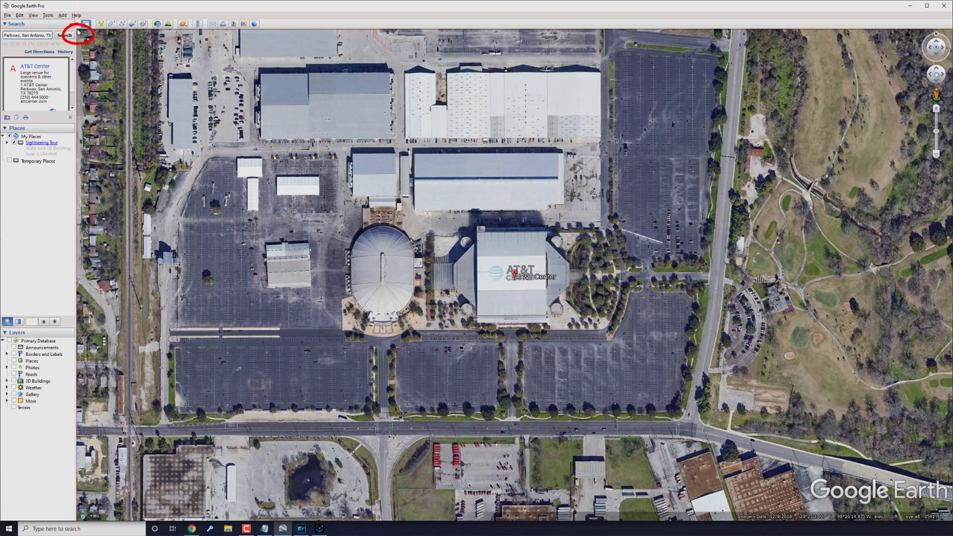
{"action": "mouse_move", "coordinate": [77, 29]}
{"action": "left_mouse_down"}
{"action": "mouse_move", "coordinate": [200, 150]}
{"action": "mouse_move", "coordinate": [395, 282]}
{"action": "mouse_move", "coordinate": [774, 449]}
{"action": "mouse_move", "coordinate": [932, 502]}
{"action": "mouse_move", "coordinate": [952, 520]}
{"action": "left_mouse_up"}
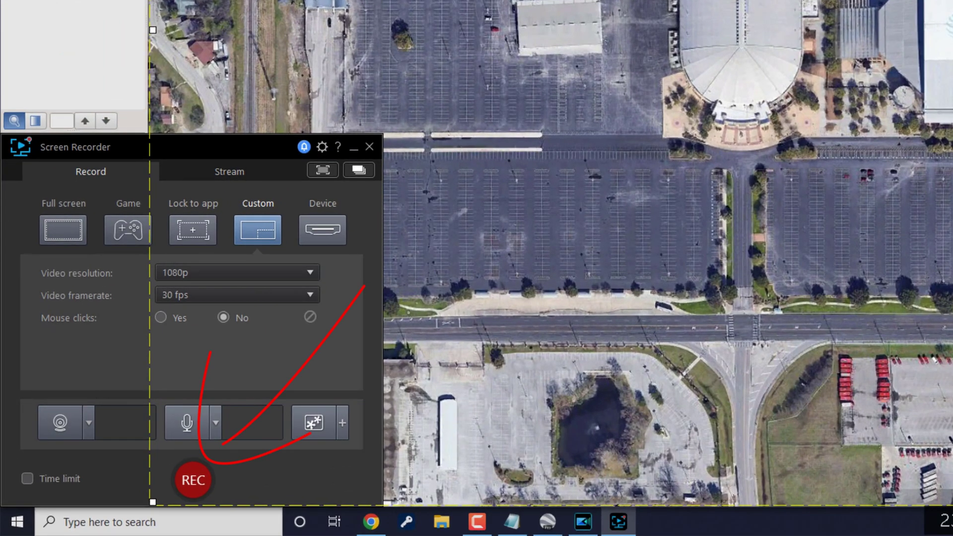
{"action": "left_click", "coordinate": [199, 480]}
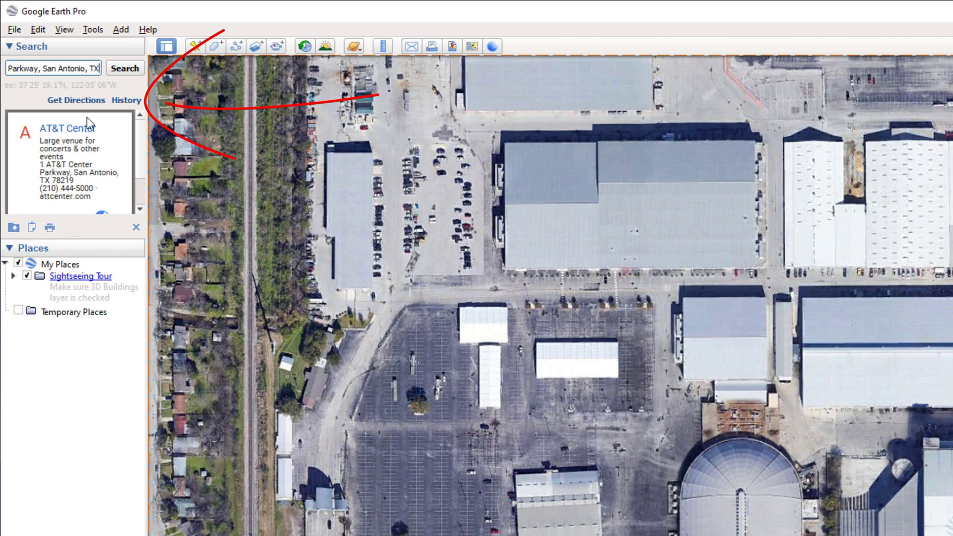
- From the Google Earth search history, fly to The Alamo and then back to the AT&T Center
{"action": "left_click", "coordinate": [127, 101]}
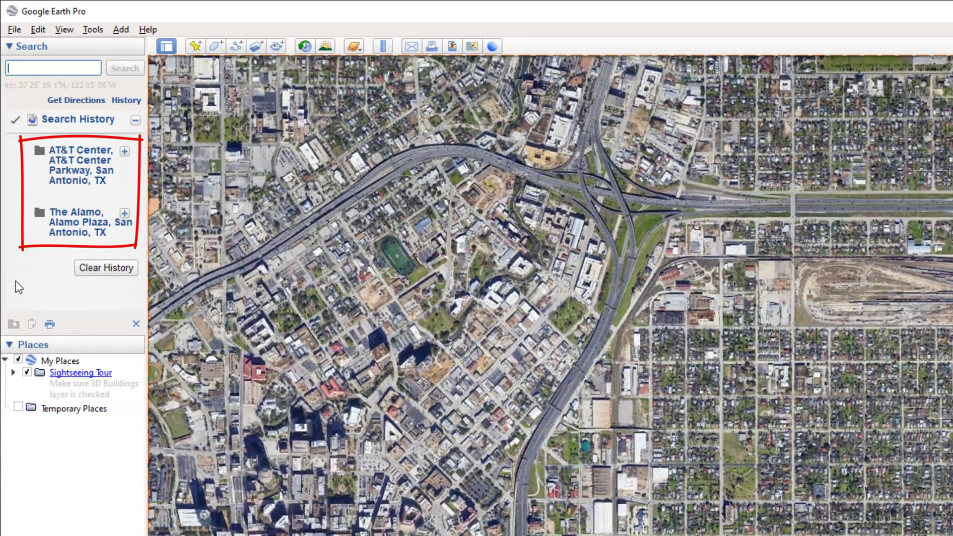
{"action": "left_click", "coordinate": [74, 223]}
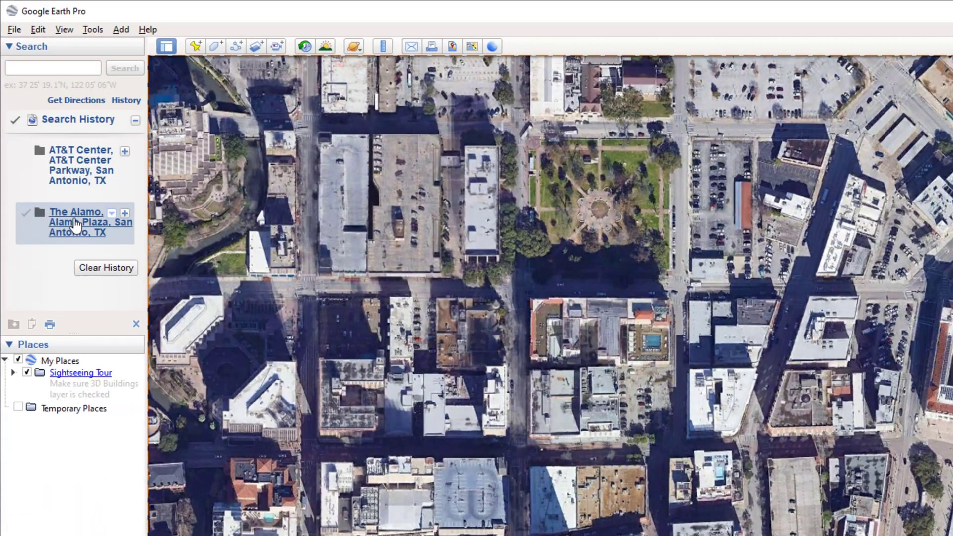
{"action": "left_click", "coordinate": [64, 174]}
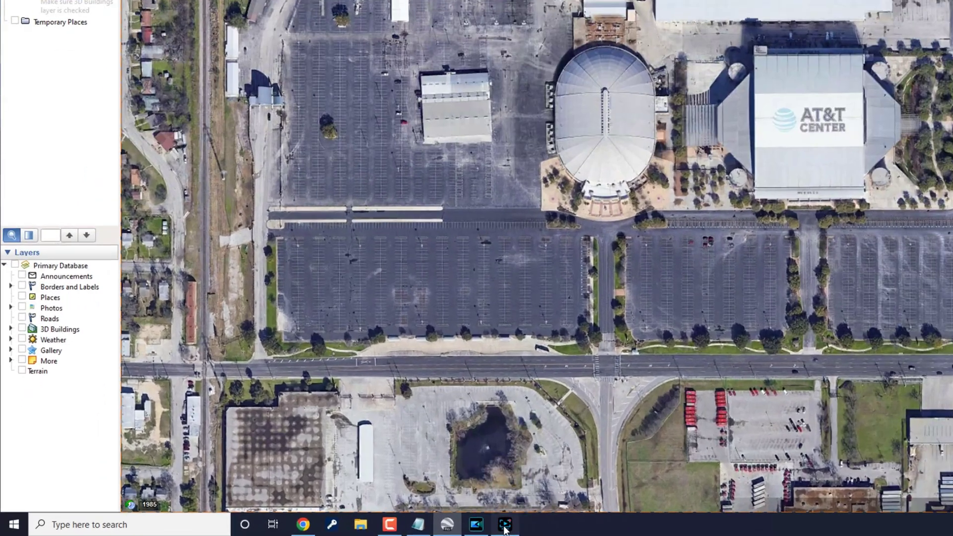
- Stop the screen recording, close the recorder, and return to PowerDirector's editing workspace
{"action": "left_click", "coordinate": [319, 529]}
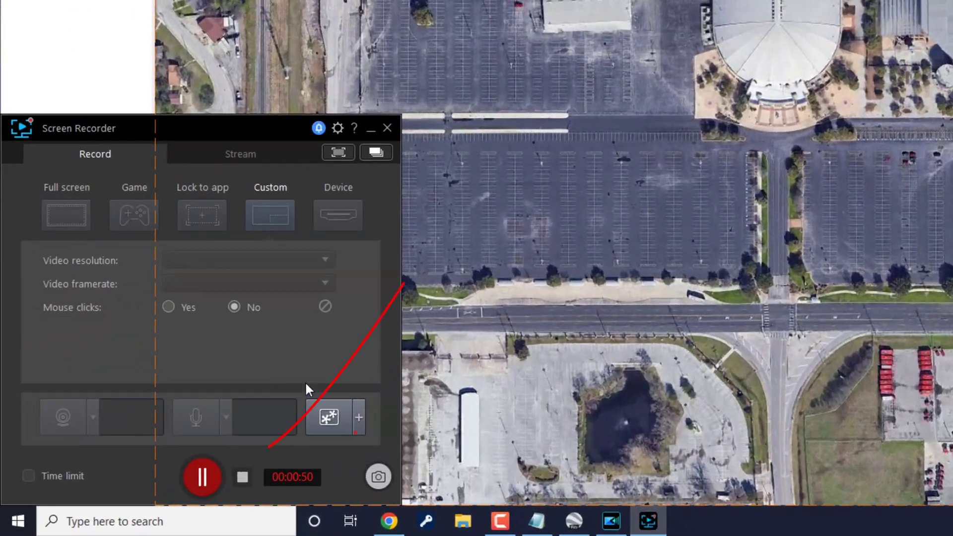
{"action": "left_click", "coordinate": [242, 480]}
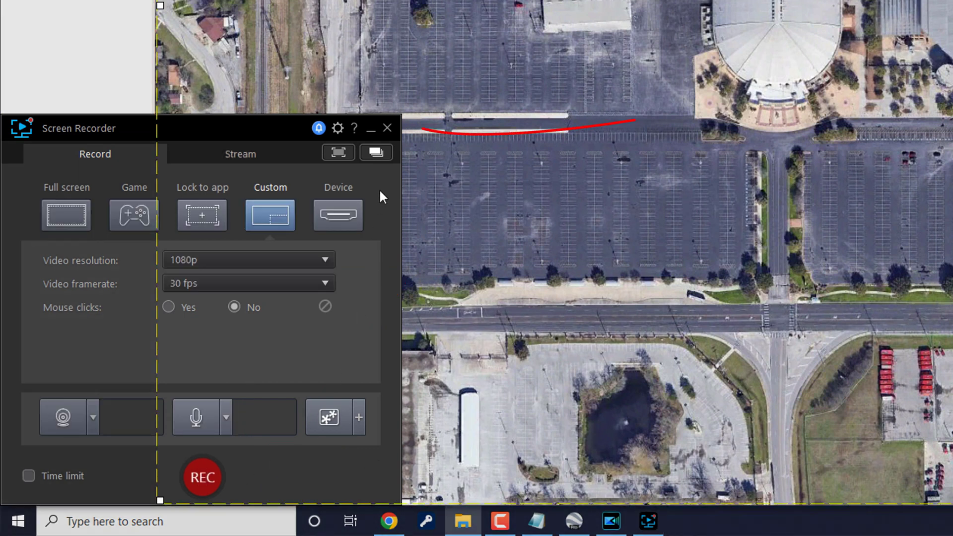
{"action": "left_click", "coordinate": [386, 128]}
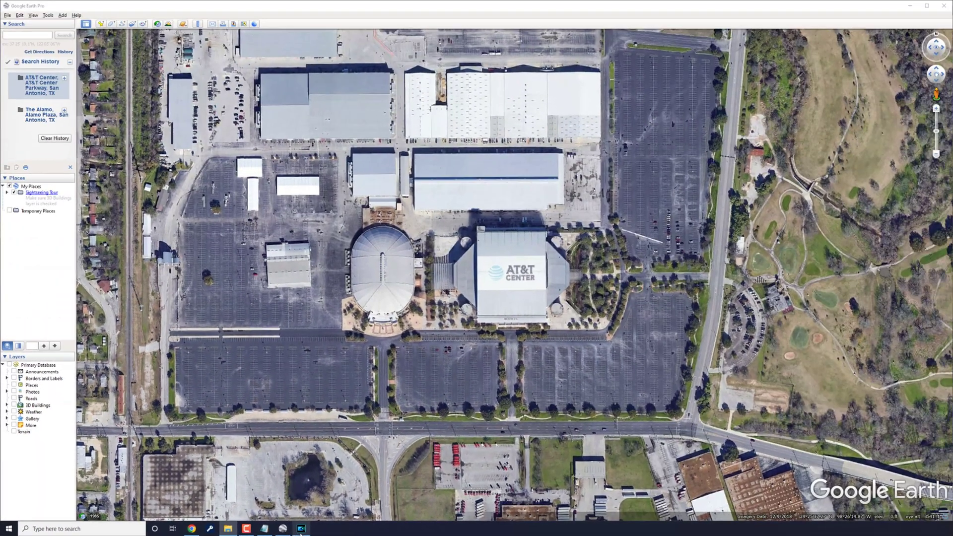
{"action": "left_click", "coordinate": [301, 530]}
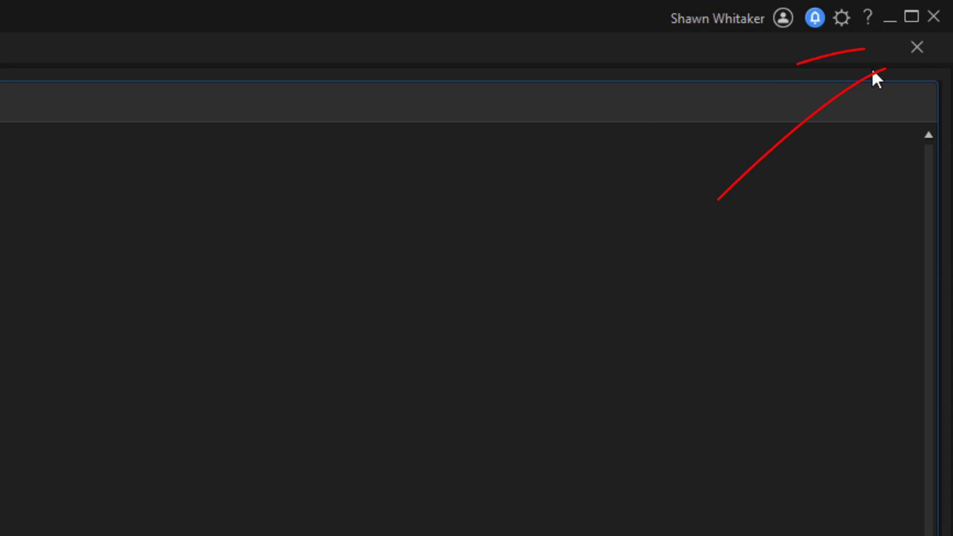
{"action": "left_click", "coordinate": [914, 49]}
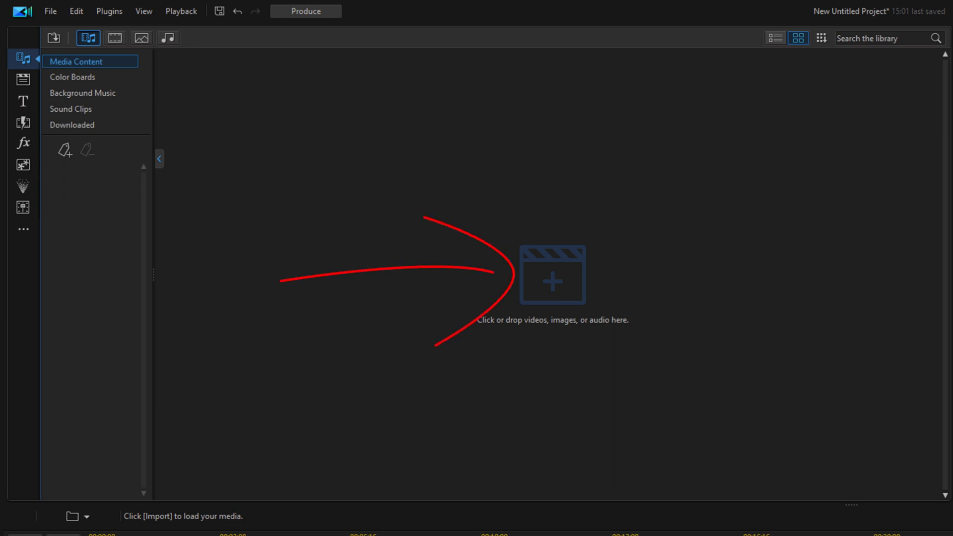
- Import the recorded clip 20220506150453.mp4 and place it at the start of video track 1
{"action": "left_click", "coordinate": [550, 281]}
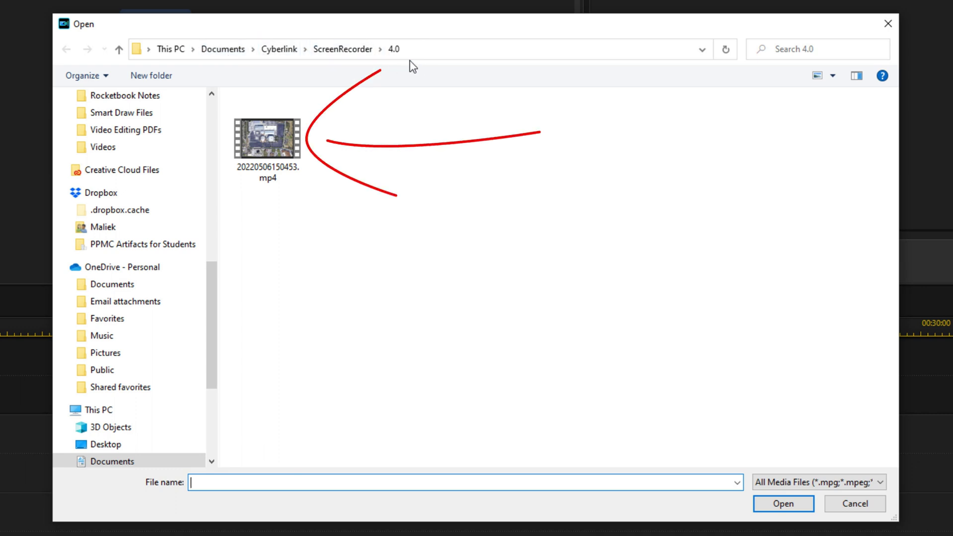
{"action": "left_click", "coordinate": [268, 147]}
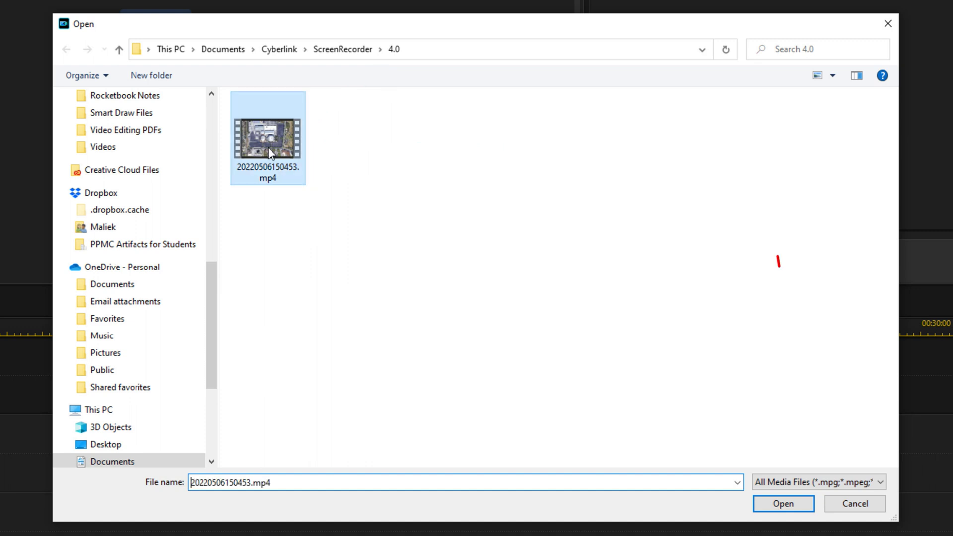
{"action": "left_click", "coordinate": [783, 503]}
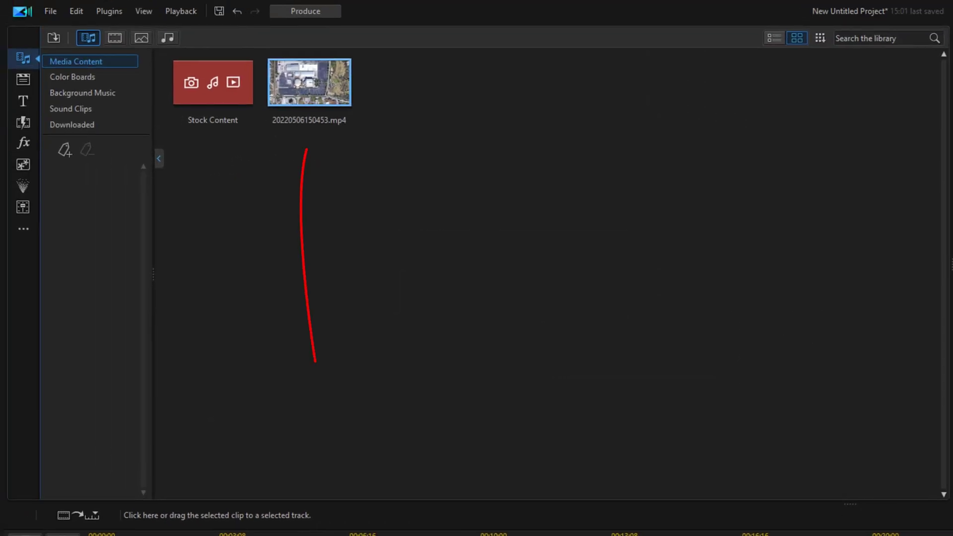
{"action": "left_click_drag", "start_coordinate": [319, 90], "coordinate": [71, 535]}
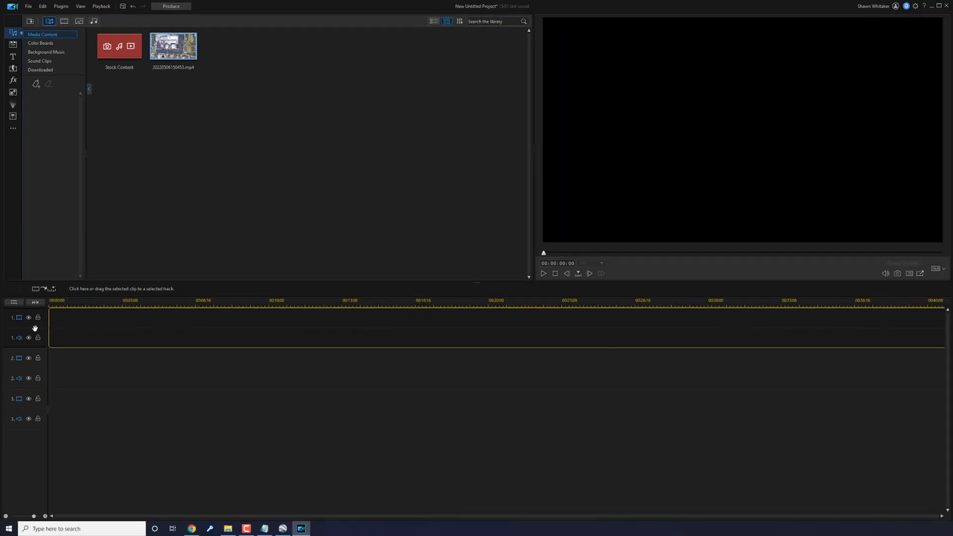
{"action": "left_click_drag", "start_coordinate": [35, 328], "coordinate": [55, 320]}
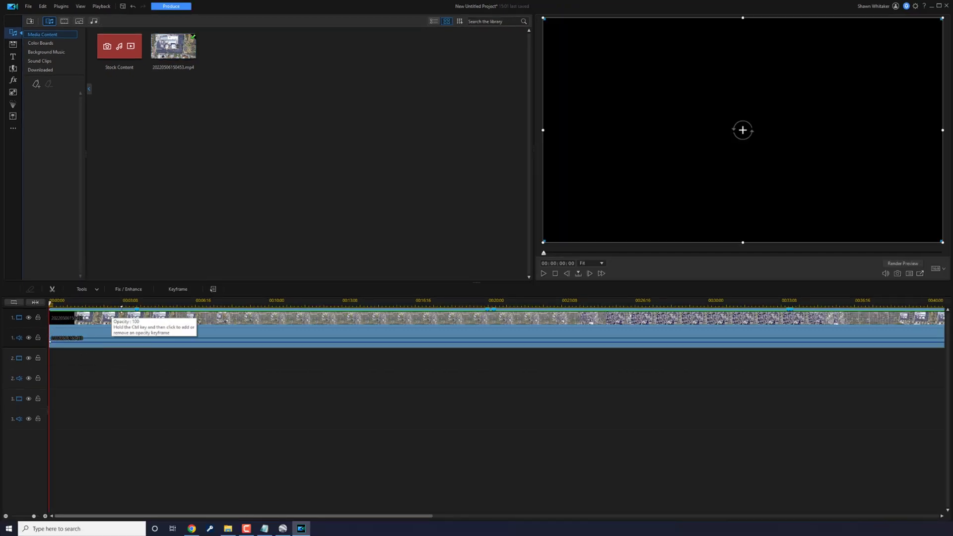
- Split the clip at about 00:00:26:17, over the Alamo view, and delete the portion before the split, closing the gap
{"action": "left_click_drag", "start_coordinate": [149, 305], "coordinate": [631, 318]}
{"action": "left_click", "coordinate": [631, 338]}
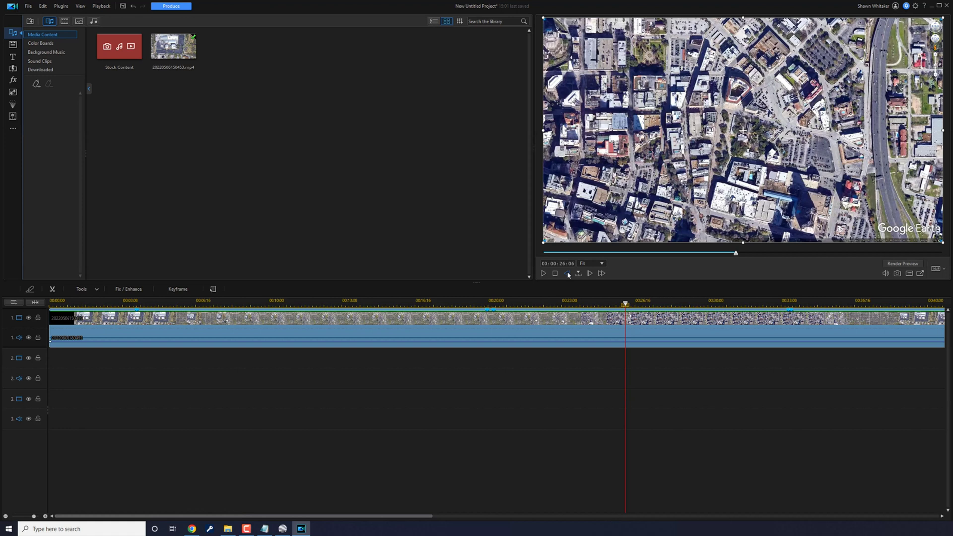
{"action": "left_click", "coordinate": [589, 273]}
{"action": "left_click", "coordinate": [590, 274]}
{"action": "left_click", "coordinate": [590, 273]}
{"action": "left_click", "coordinate": [589, 273]}
{"action": "left_click", "coordinate": [590, 273]}
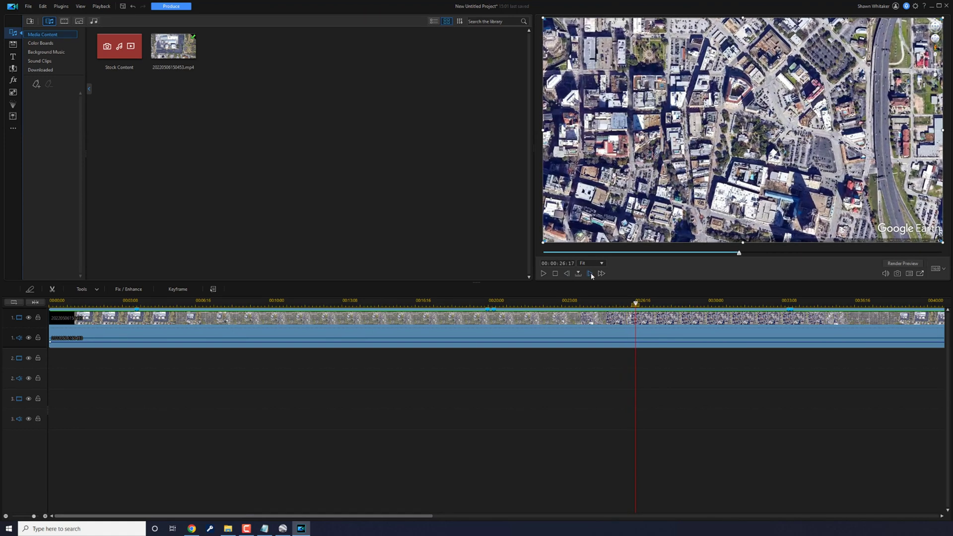
{"action": "left_click", "coordinate": [28, 291]}
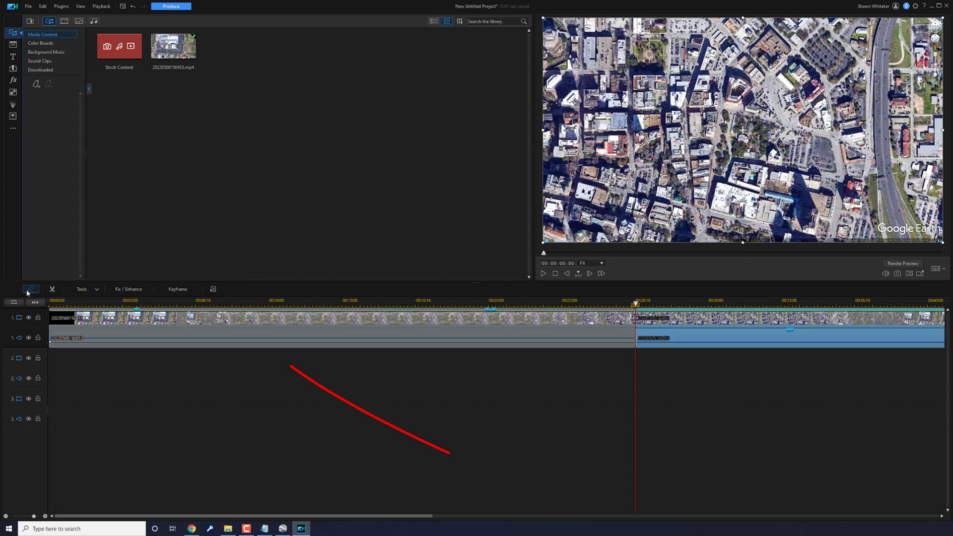
{"action": "left_click", "coordinate": [242, 326]}
{"action": "key", "text": "alt+Delete"}
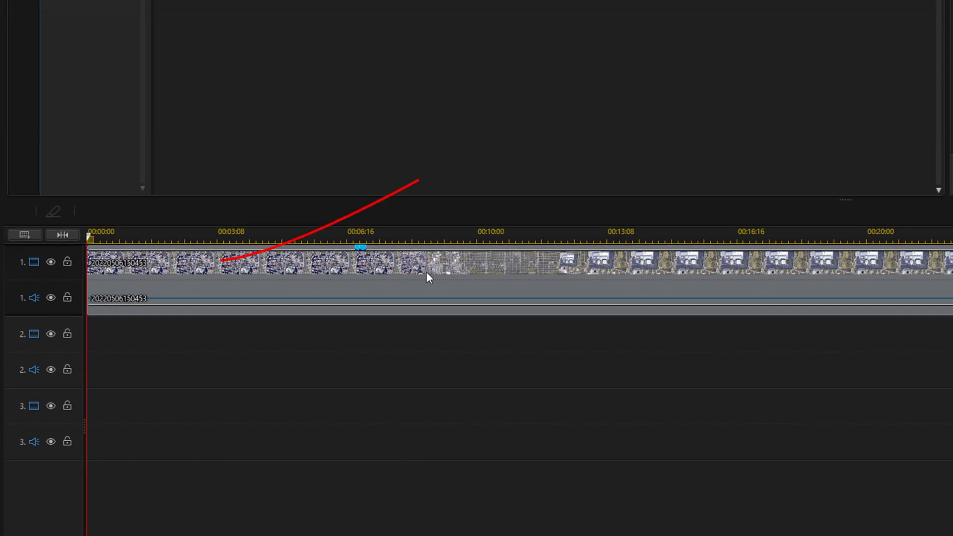
- Use Crop/Zoom/Pan on the map clip to set its scale to 0.900 with the aspect ratio maintained
{"action": "left_click", "coordinate": [191, 268]}
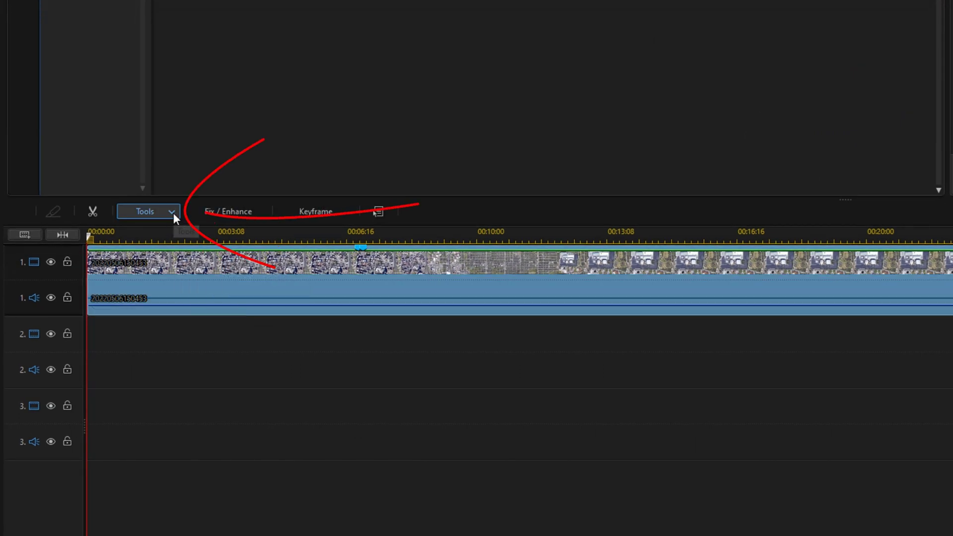
{"action": "left_click", "coordinate": [172, 213]}
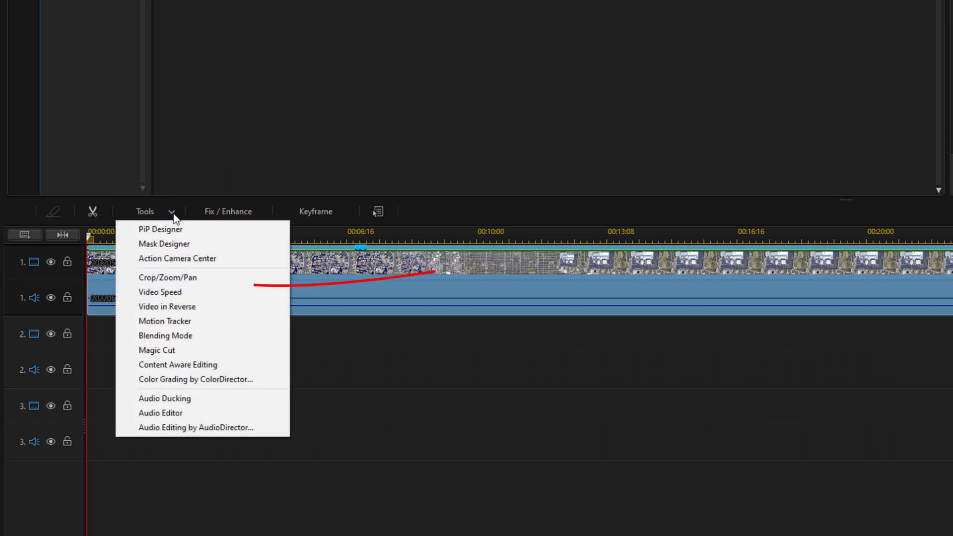
{"action": "left_click", "coordinate": [169, 278]}
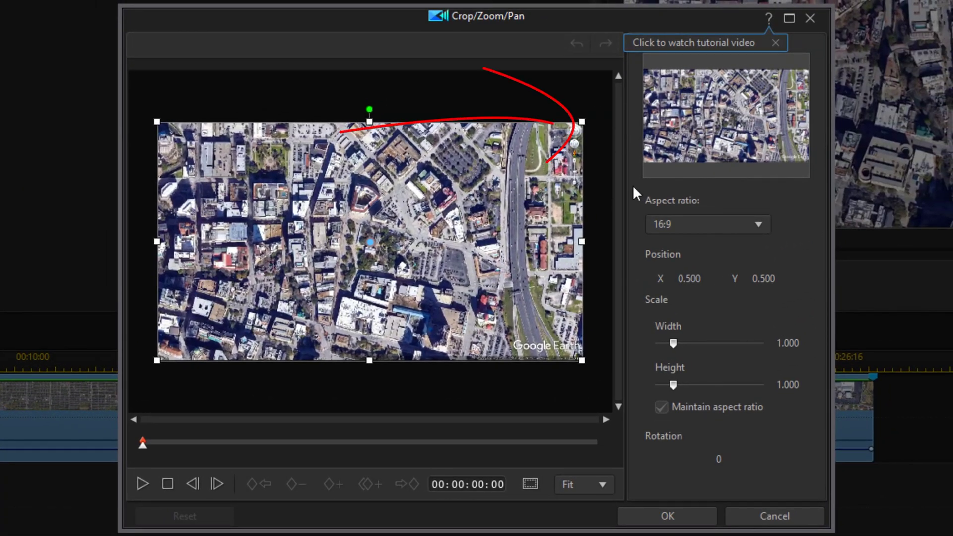
{"action": "mouse_move", "coordinate": [582, 121]}
{"action": "left_mouse_down"}
{"action": "mouse_move", "coordinate": [517, 159]}
{"action": "mouse_move", "coordinate": [582, 121]}
{"action": "left_mouse_up"}
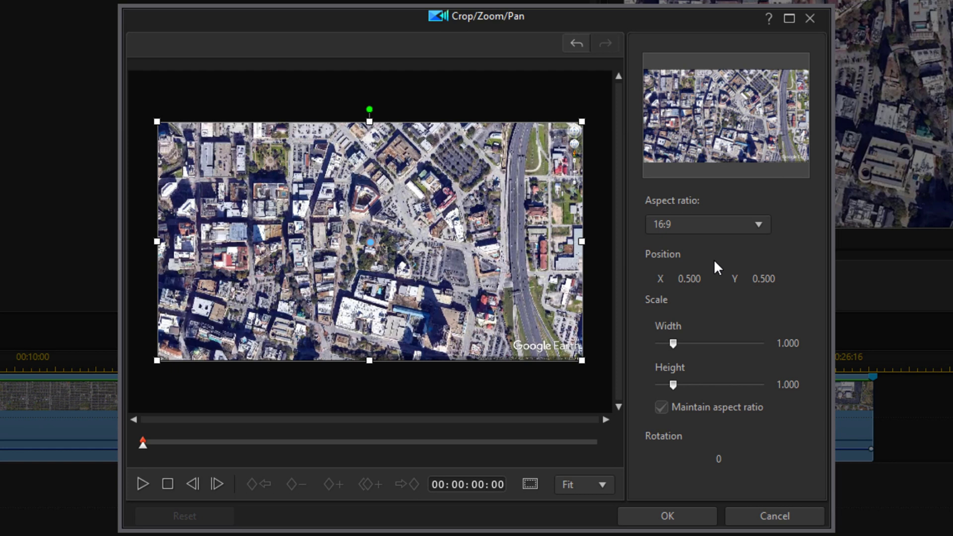
{"action": "left_click_drag", "start_coordinate": [805, 341], "coordinate": [757, 340]}
{"action": "type", "text": "0.9"}
{"action": "key", "text": "Return"}
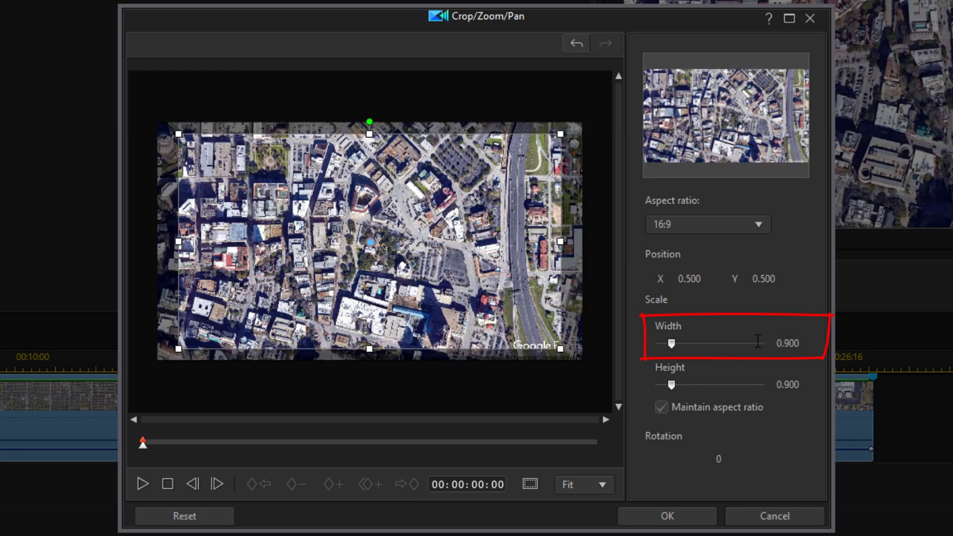
- Set the crop frame's position to X 0.455 and Y 0.455 and apply the crop
{"action": "double_click", "coordinate": [699, 278]}
{"action": "type", "text": "0.455"}
{"action": "key", "text": "Return"}
{"action": "key", "text": "Tab"}
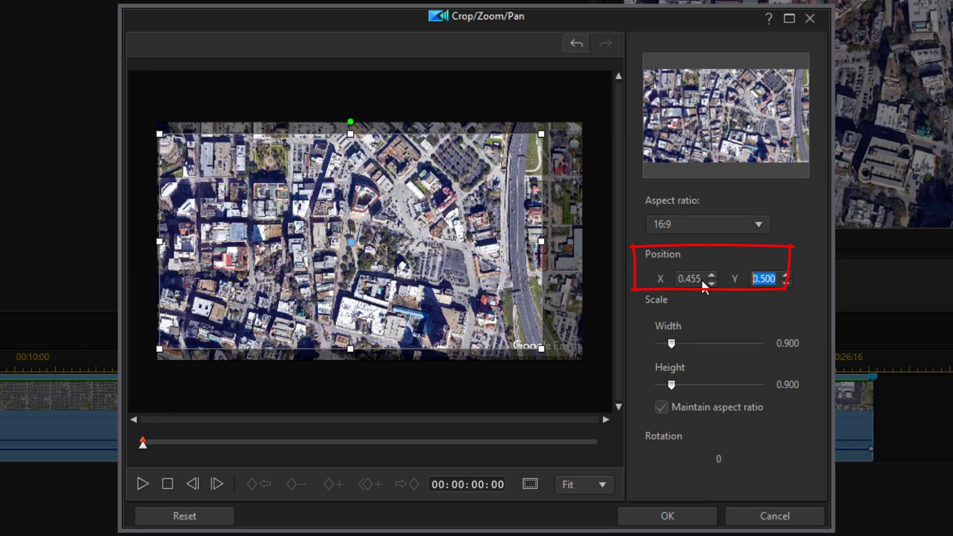
{"action": "type", "text": "0.455"}
{"action": "key", "text": "Return"}
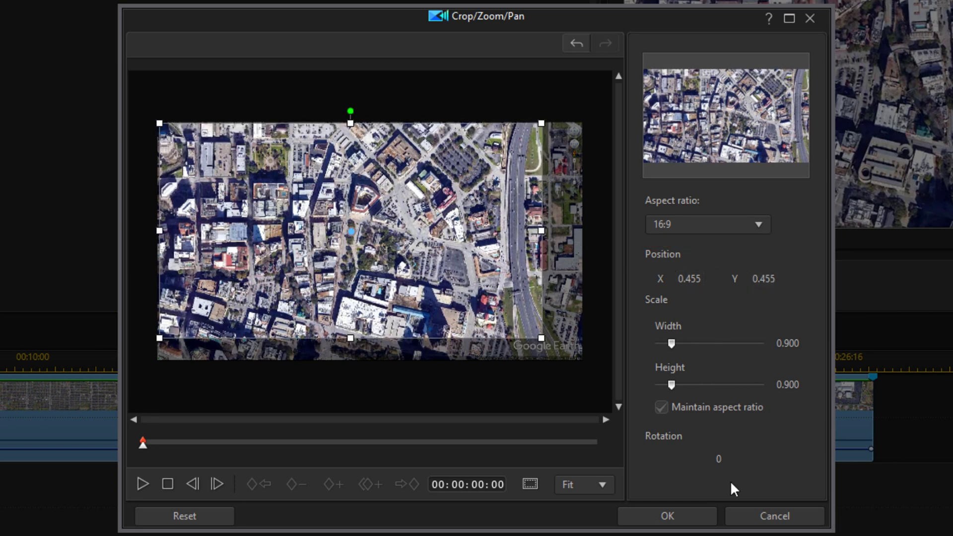
{"action": "left_click", "coordinate": [665, 519]}
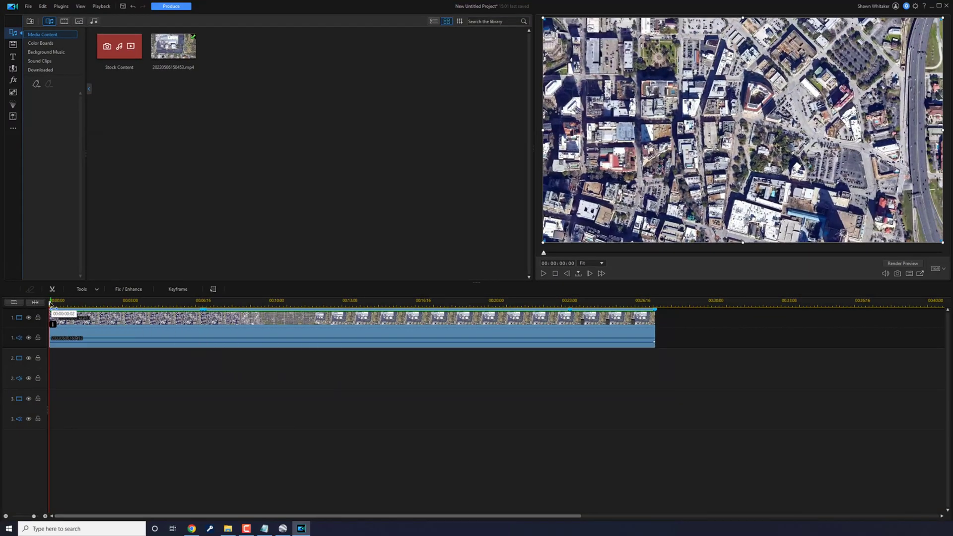
- Split the clip at 00:00:07:02, just before the flight leaves The Alamo view
{"action": "left_click_drag", "start_coordinate": [50, 303], "coordinate": [207, 330]}
{"action": "left_click", "coordinate": [207, 331]}
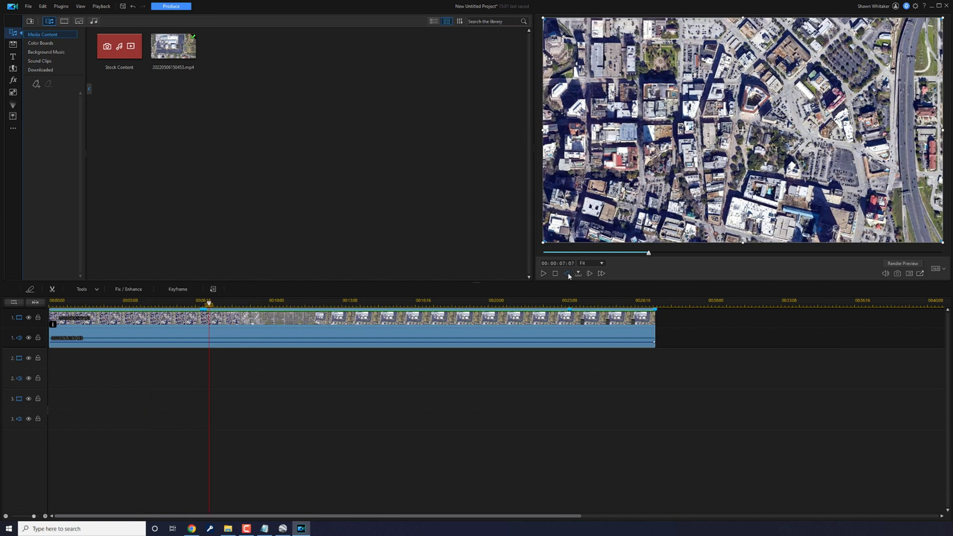
{"action": "left_click", "coordinate": [566, 273]}
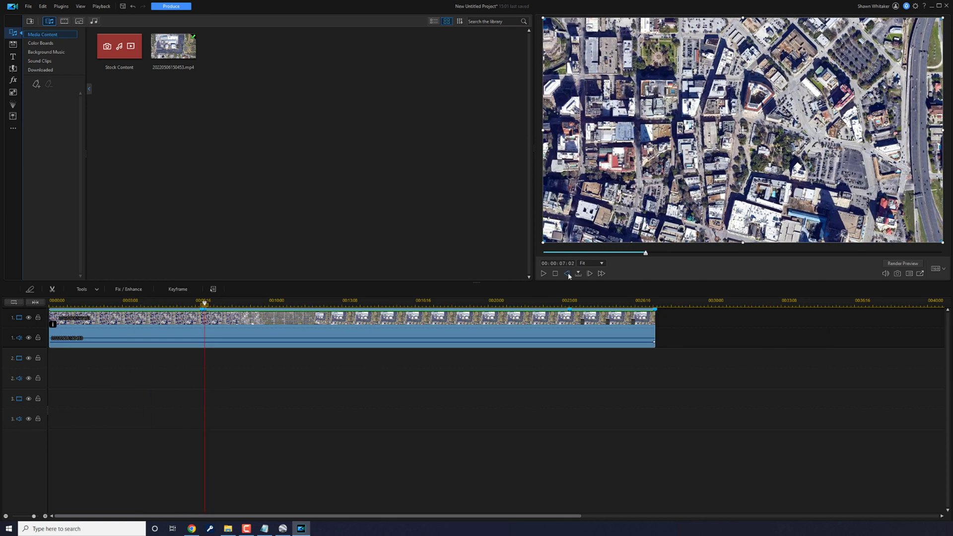
{"action": "left_click", "coordinate": [30, 289]}
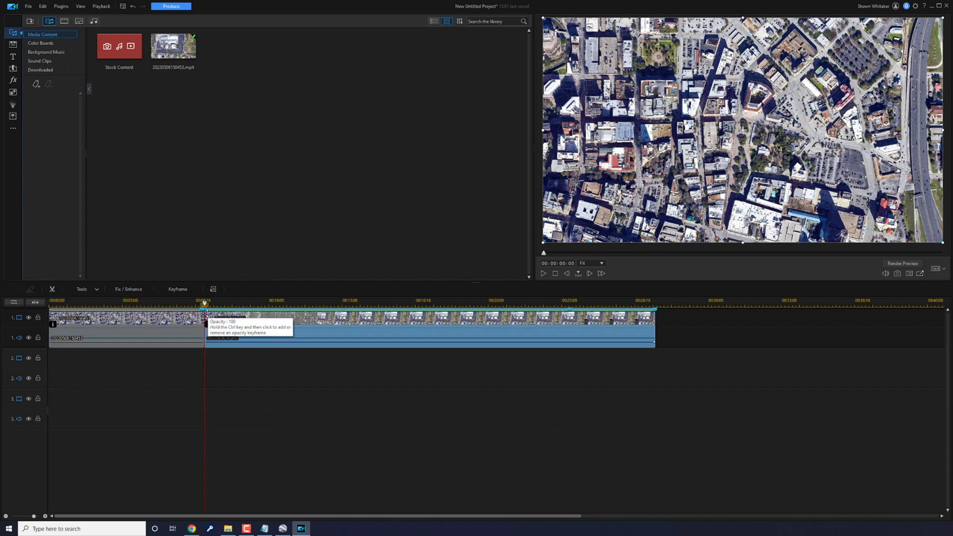
- Split the second segment 00:00:07:09 after its start, over the AT&T Center view
{"action": "left_click_drag", "start_coordinate": [205, 303], "coordinate": [370, 328]}
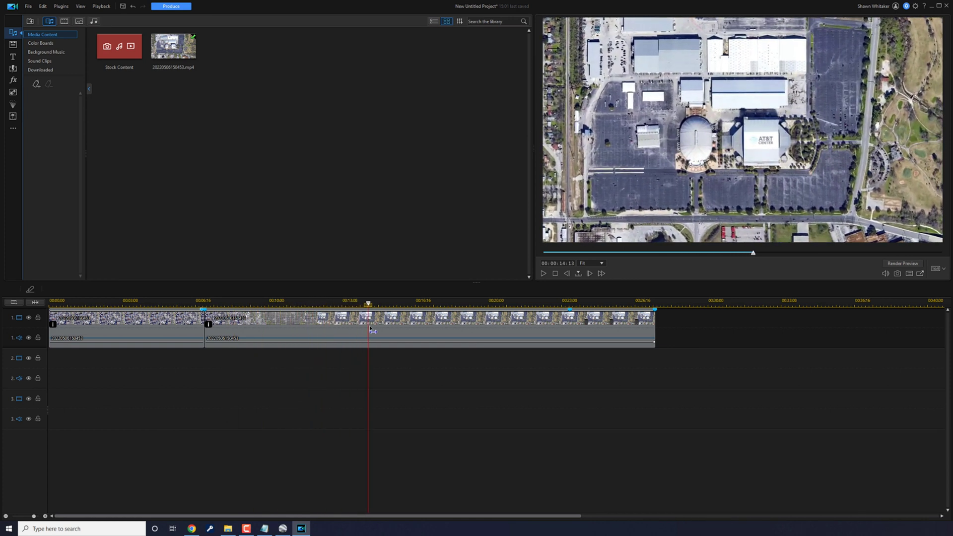
{"action": "left_click", "coordinate": [371, 335]}
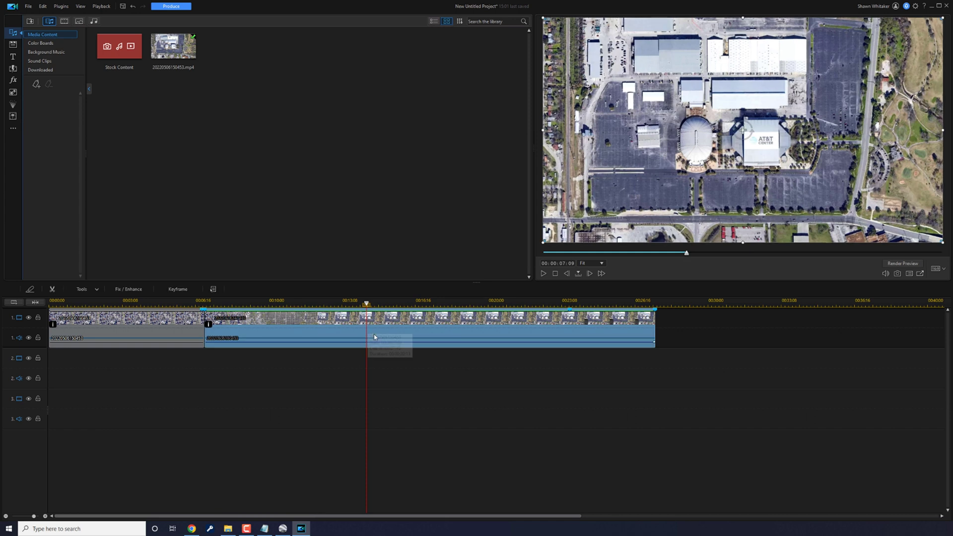
{"action": "left_click", "coordinate": [34, 289]}
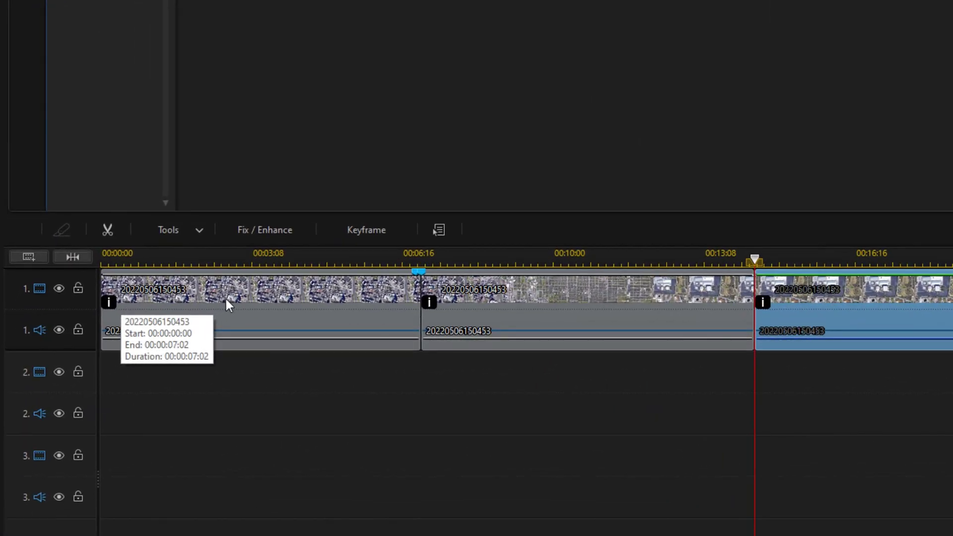
- Trim the beginning of the first segment to leave 3 seconds, using Trim and Move All Clips to close the gap
{"action": "left_click", "coordinate": [234, 295]}
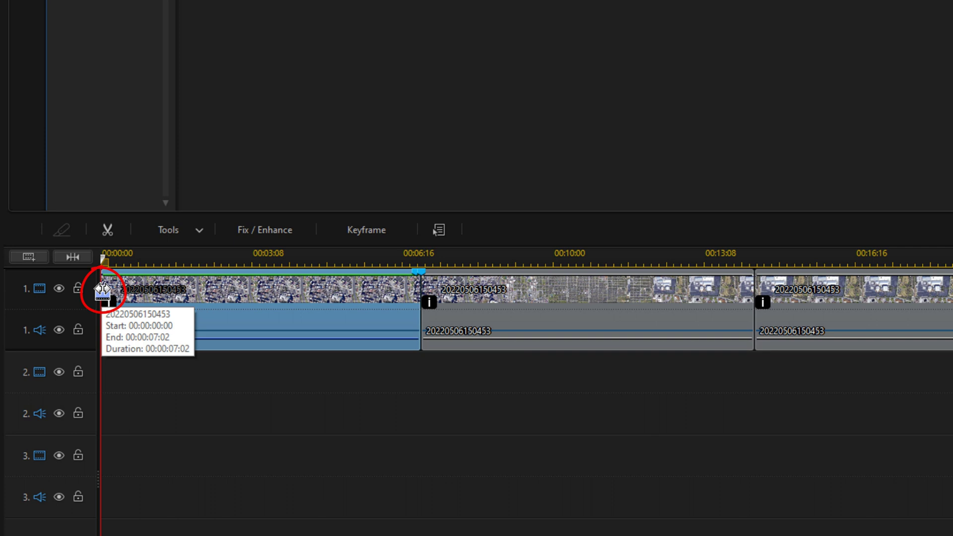
{"action": "left_click_drag", "start_coordinate": [102, 289], "coordinate": [286, 309]}
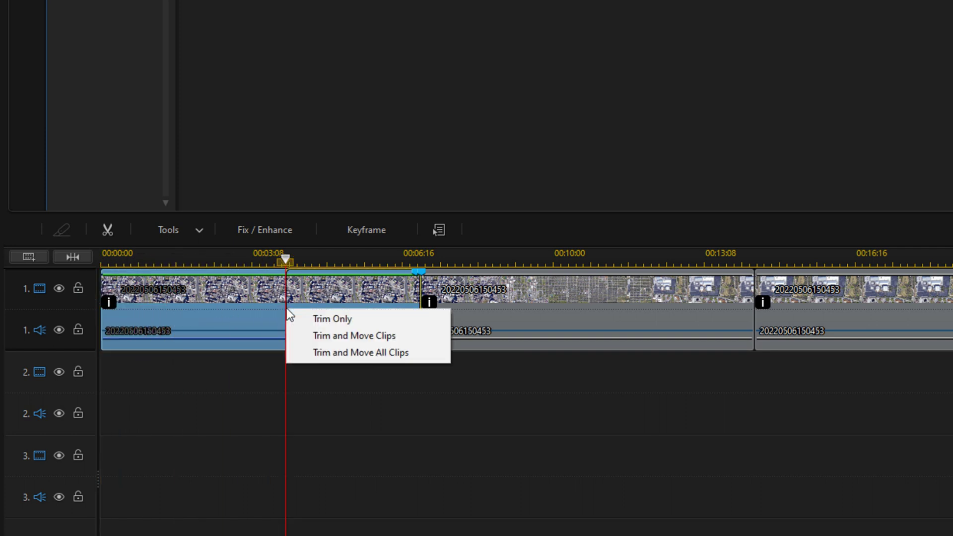
{"action": "left_click", "coordinate": [335, 350]}
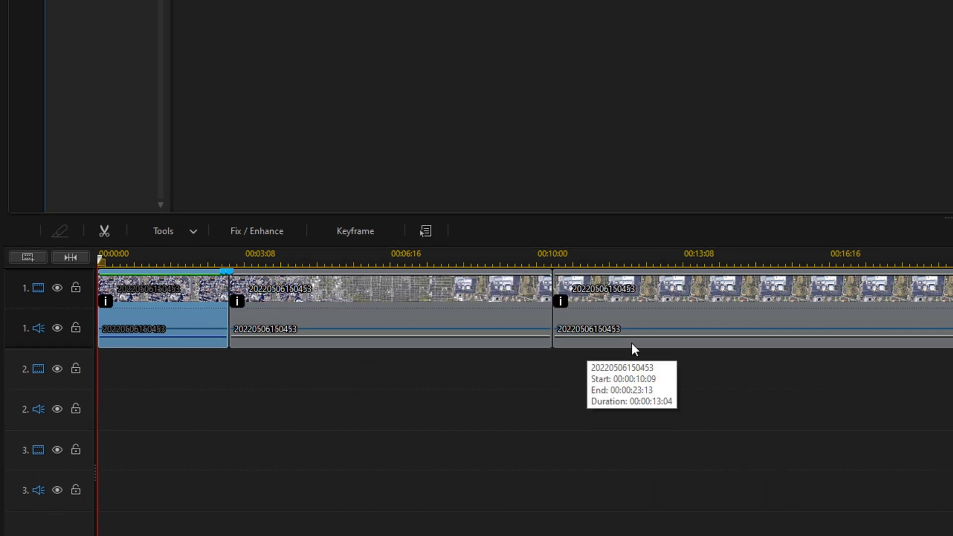
- Trim the end of the last segment to a duration of 00:00:03:00 and play the sequence from the end of the first segment
{"action": "left_click", "coordinate": [595, 330]}
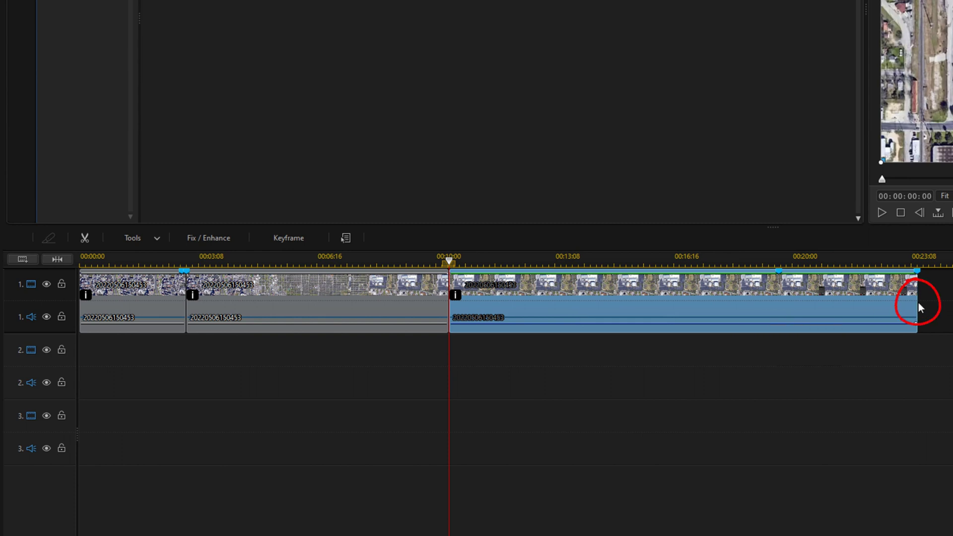
{"action": "left_click_drag", "start_coordinate": [917, 308], "coordinate": [554, 291]}
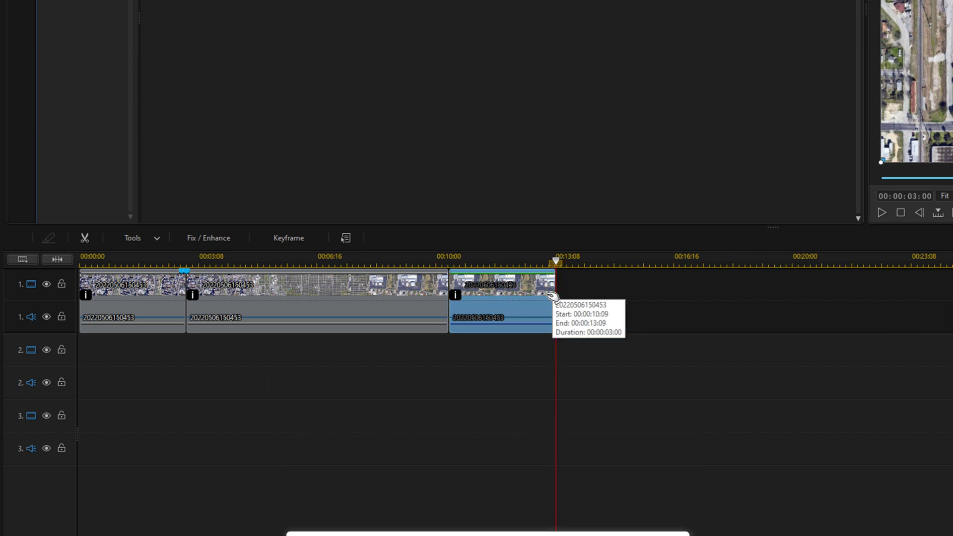
{"action": "left_click", "coordinate": [183, 260]}
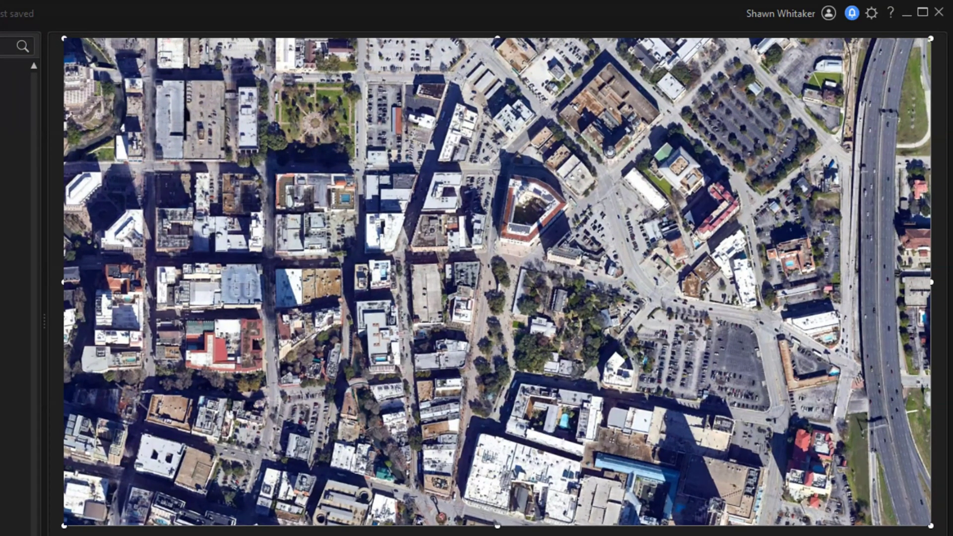
{"action": "key", "text": "space"}
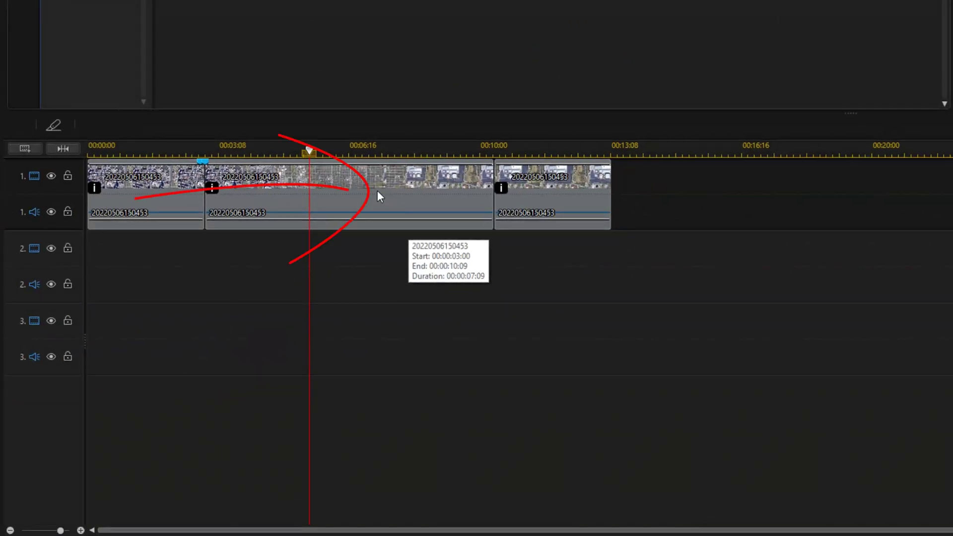
- Set the middle flight segment's video speed multiplier to 2 for the entire clip
{"action": "left_click", "coordinate": [374, 185]}
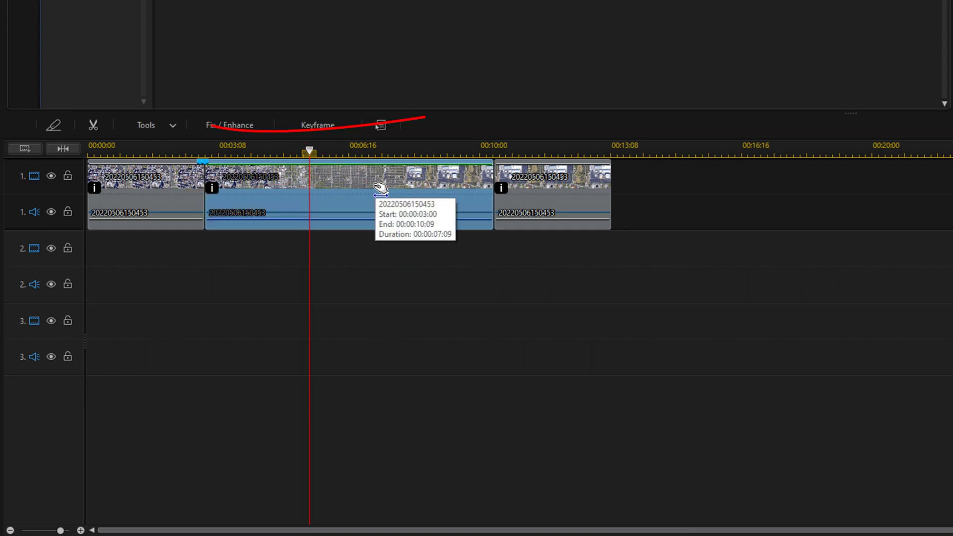
{"action": "left_click", "coordinate": [171, 127]}
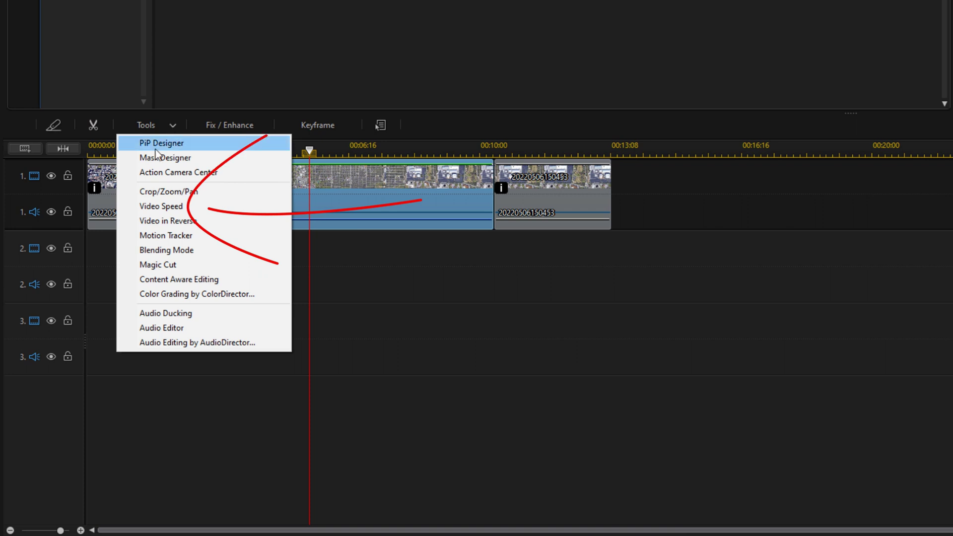
{"action": "left_click", "coordinate": [167, 201]}
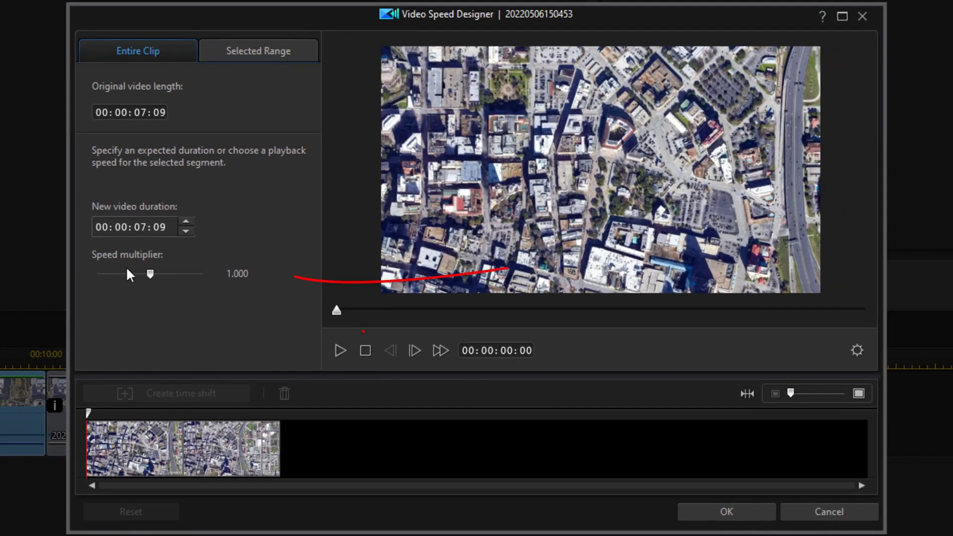
{"action": "key", "text": "Tab"}
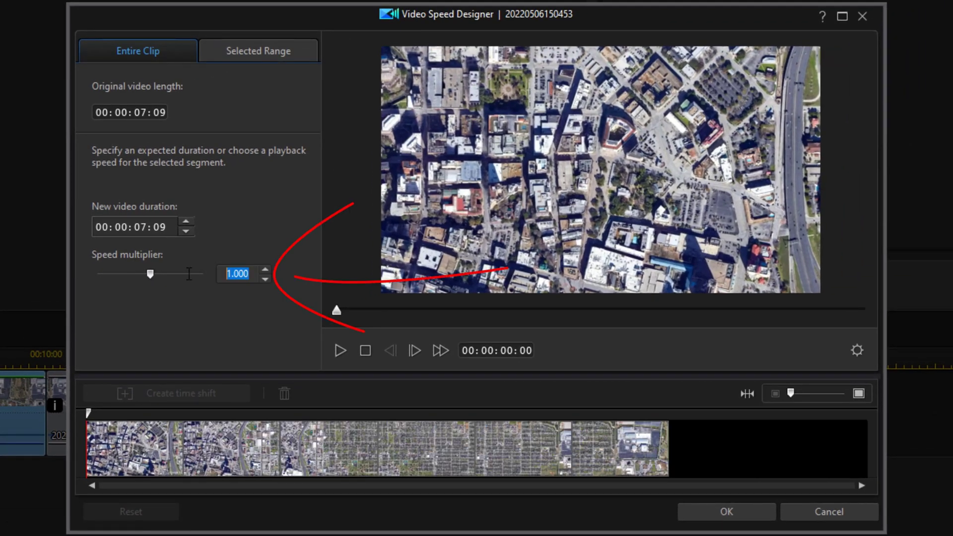
{"action": "type", "text": "2"}
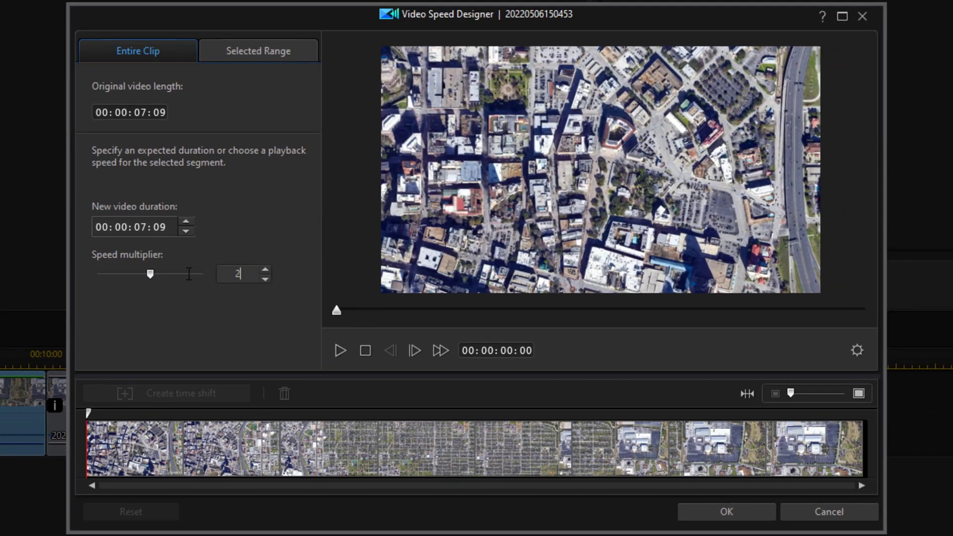
{"action": "key", "text": "Return"}
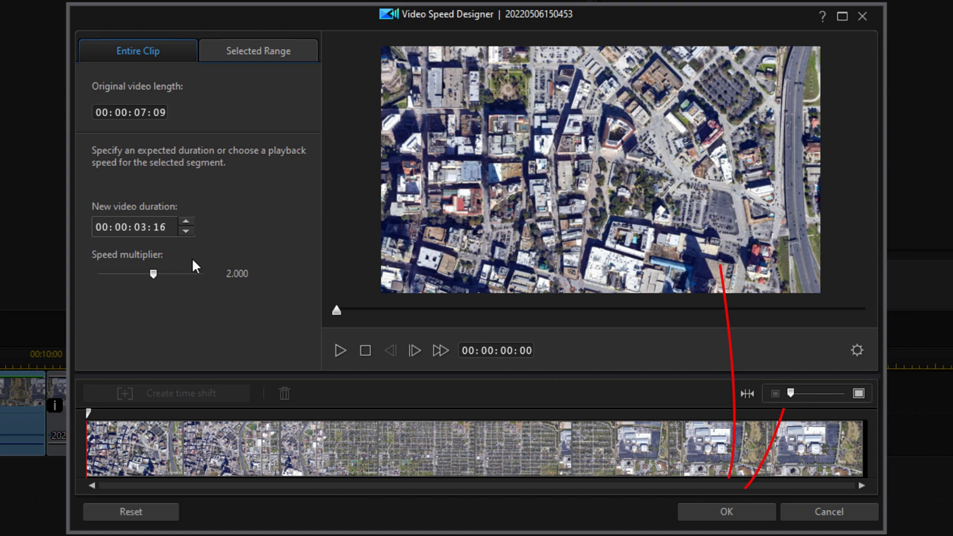
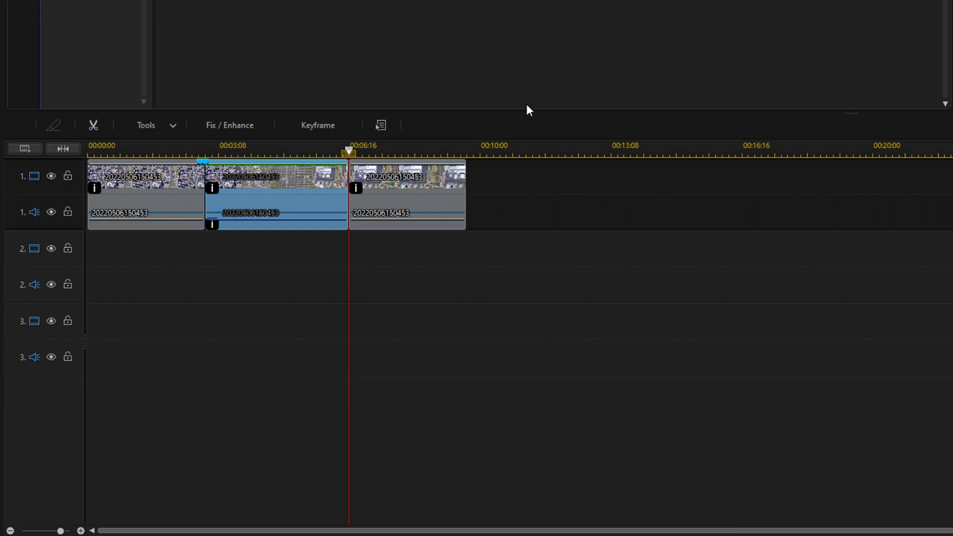
- Add the Default text title at the start of video track 2
{"action": "left_click", "coordinate": [351, 151]}
{"action": "left_click_drag", "start_coordinate": [350, 150], "coordinate": [89, 151]}
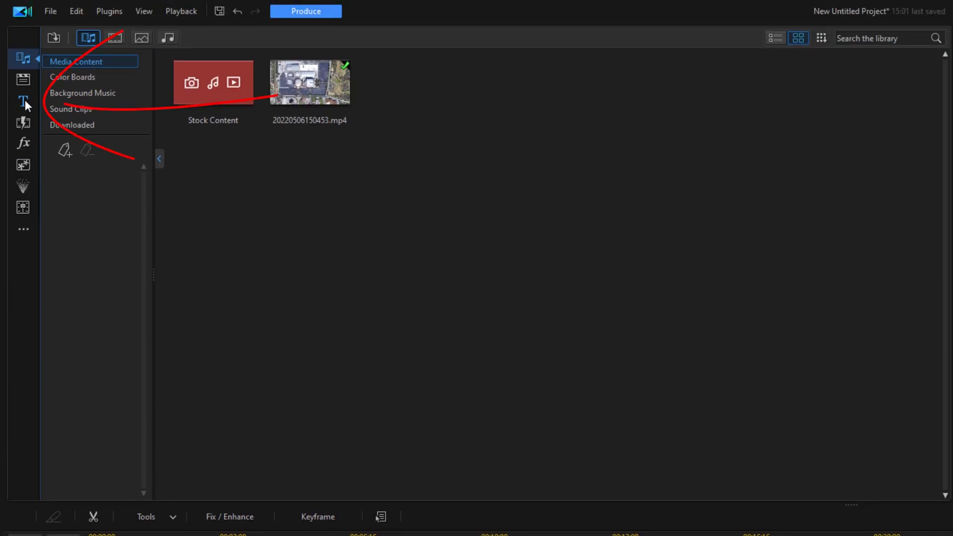
{"action": "left_click", "coordinate": [25, 100]}
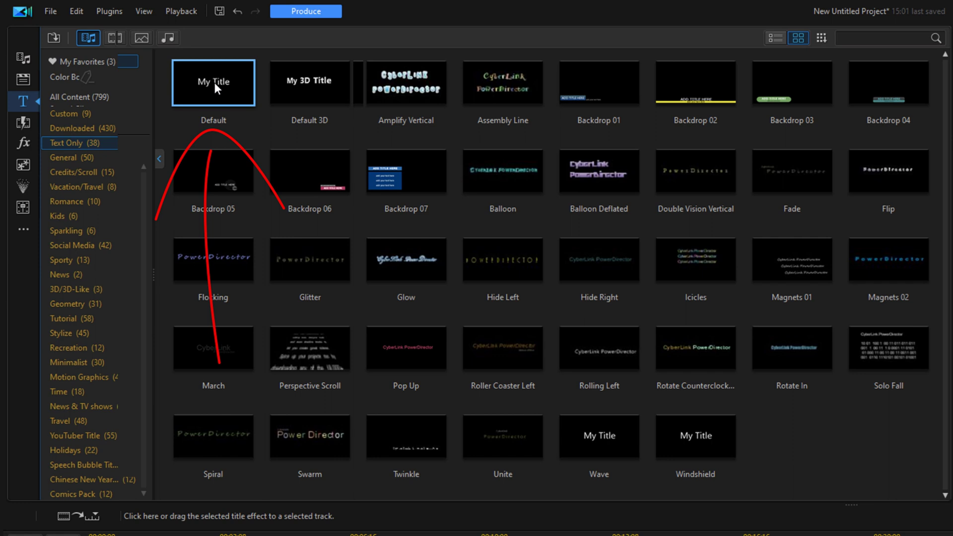
{"action": "left_click_drag", "start_coordinate": [215, 83], "coordinate": [99, 535]}
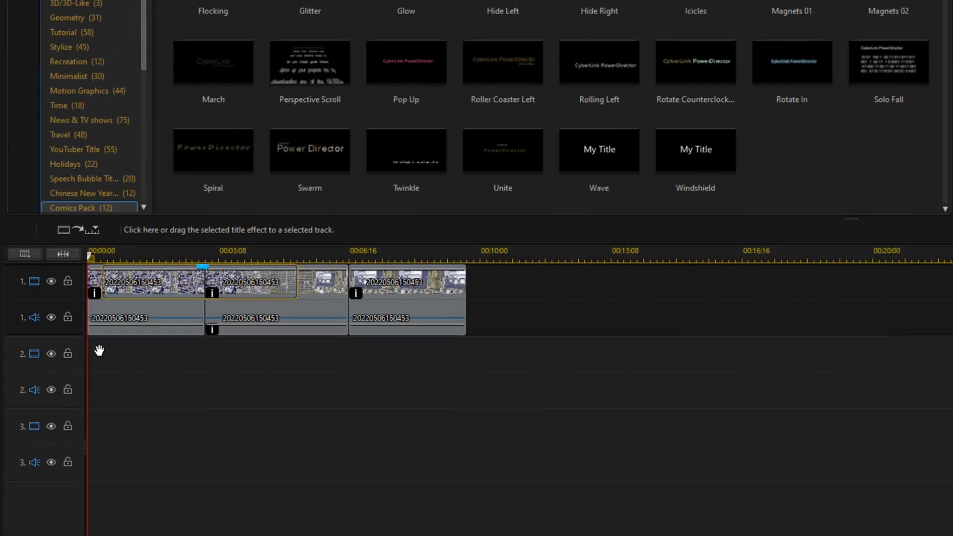
{"action": "left_click_drag", "start_coordinate": [100, 351], "coordinate": [70, 378]}
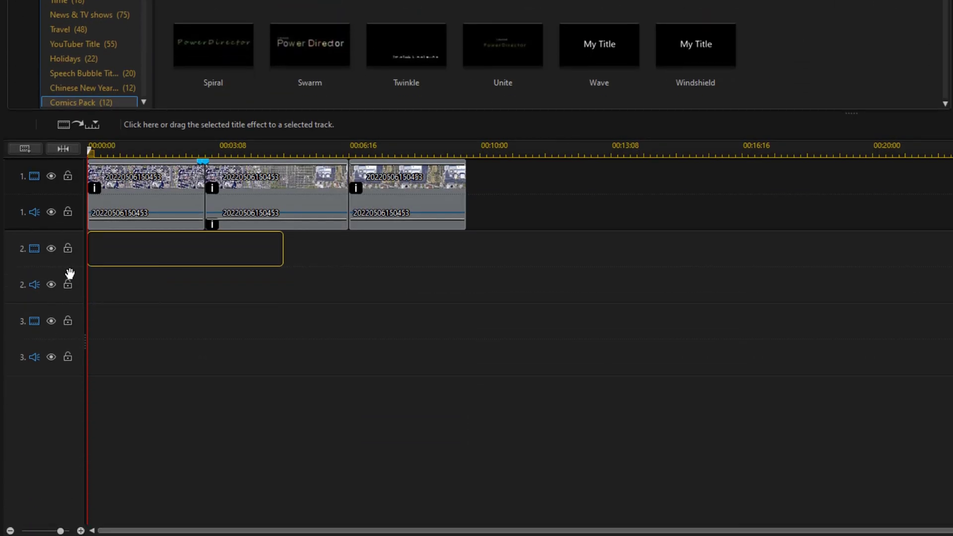
{"action": "left_click_drag", "start_coordinate": [70, 273], "coordinate": [70, 274]}
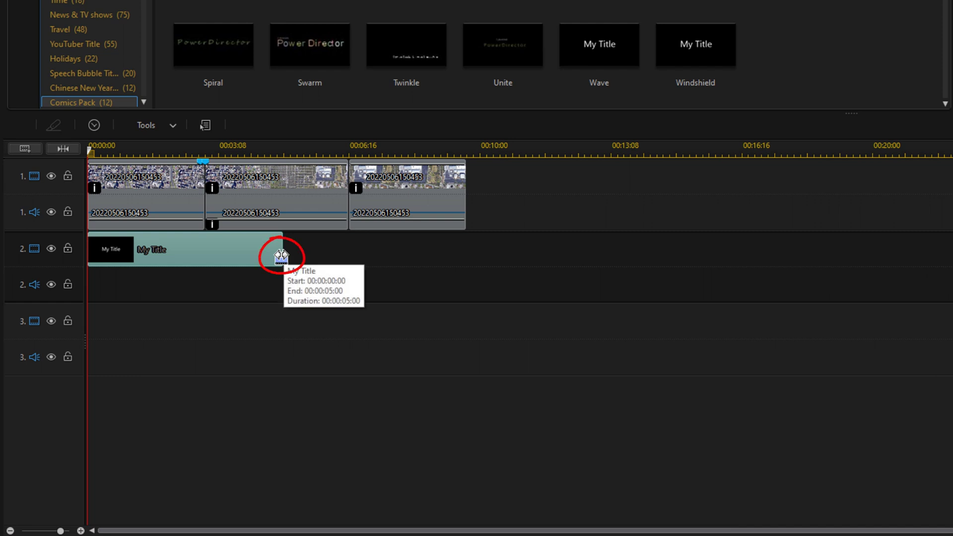
- Shorten the title to 3 seconds, matching the first map segment, and open it in the Title Designer
{"action": "left_click_drag", "start_coordinate": [280, 256], "coordinate": [205, 264]}
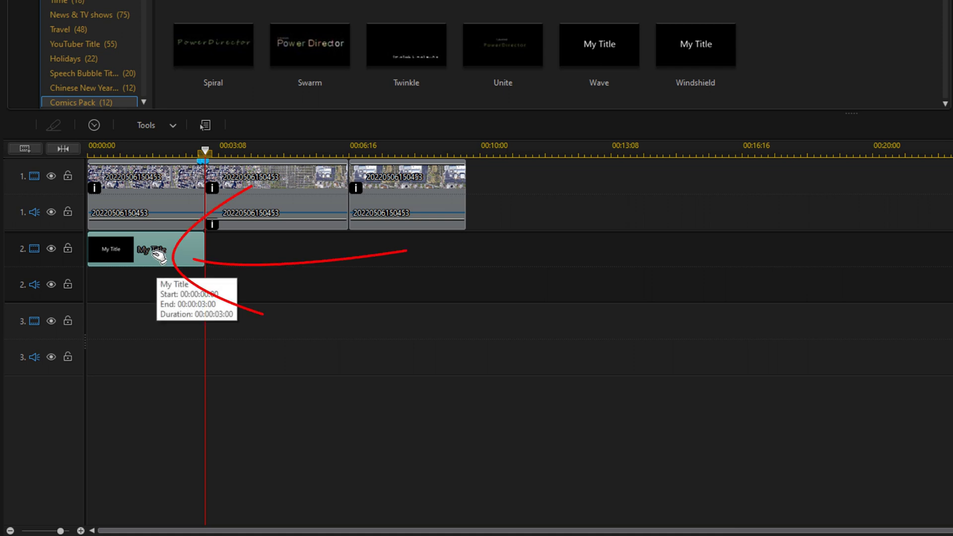
{"action": "double_click", "coordinate": [154, 254]}
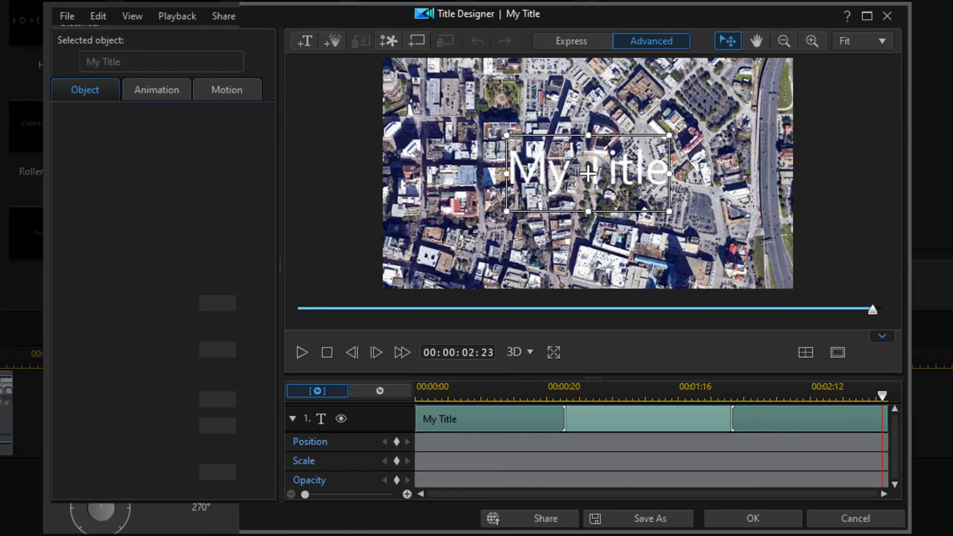
- Change the font of the whole My Title text to Wingdings
{"action": "double_click", "coordinate": [587, 174]}
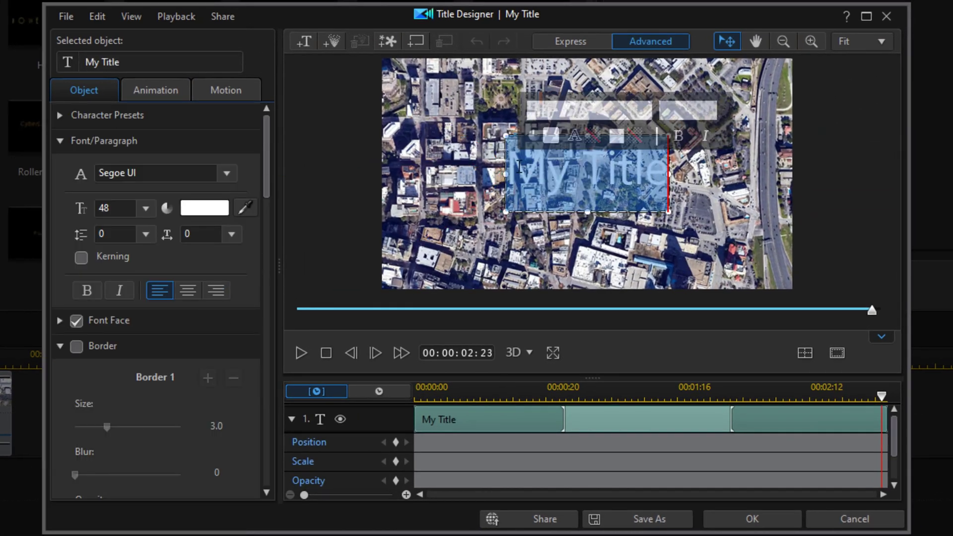
{"action": "left_click", "coordinate": [226, 174]}
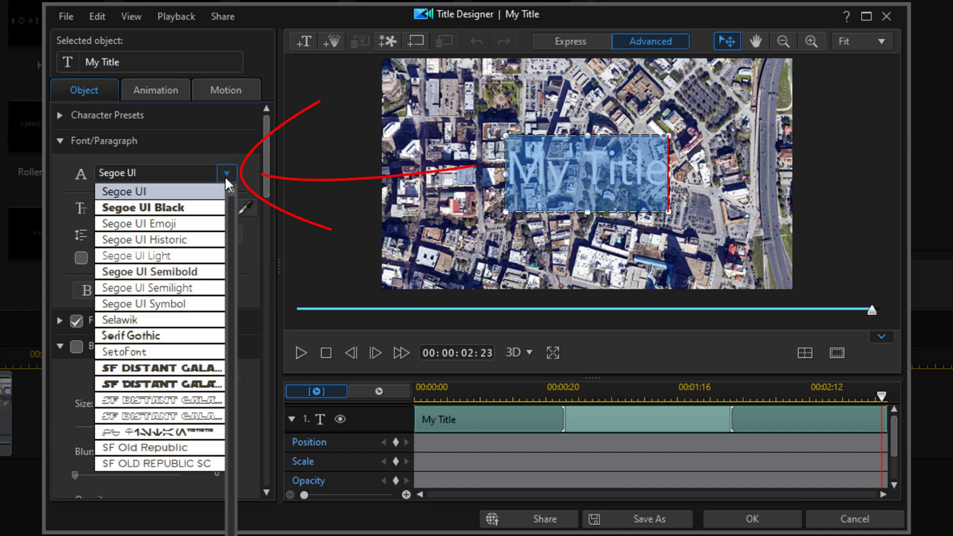
{"action": "type", "text": "Wingdings"}
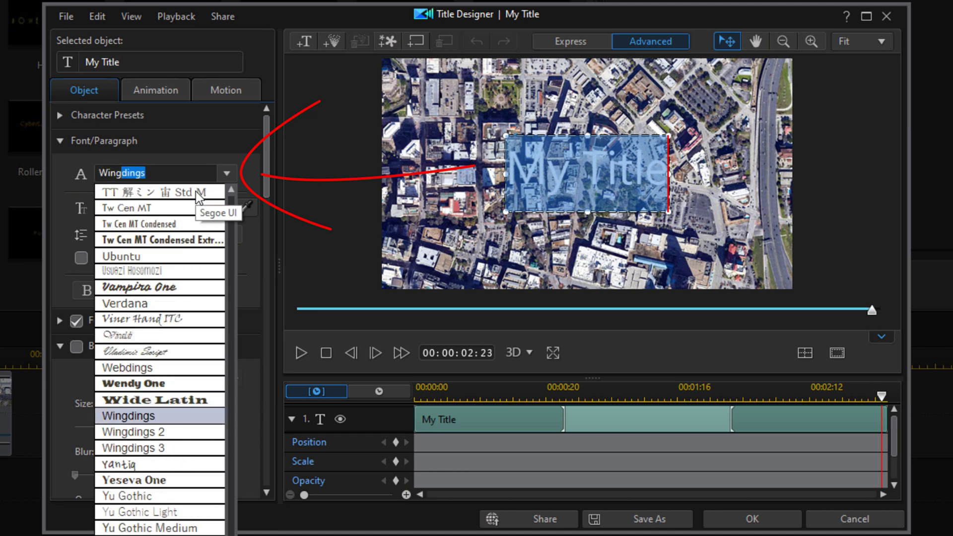
{"action": "key", "text": "Return"}
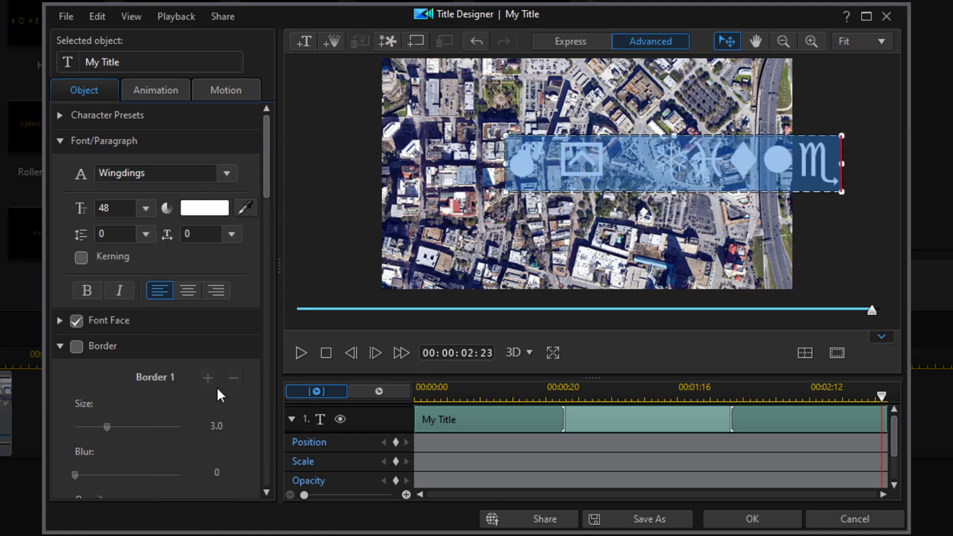
- Delete every character of the title except the lowercase "l", leaving a single Wingdings circle
{"action": "left_click", "coordinate": [804, 157]}
{"action": "key", "text": "End"}
{"action": "key", "text": "BackSpace"}
{"action": "key", "text": "BackSpace"}
{"action": "key", "text": "BackSpace"}
{"action": "key", "text": "BackSpace"}
{"action": "key", "text": "BackSpace"}
{"action": "key", "text": "BackSpace"}
{"action": "key", "text": "BackSpace"}
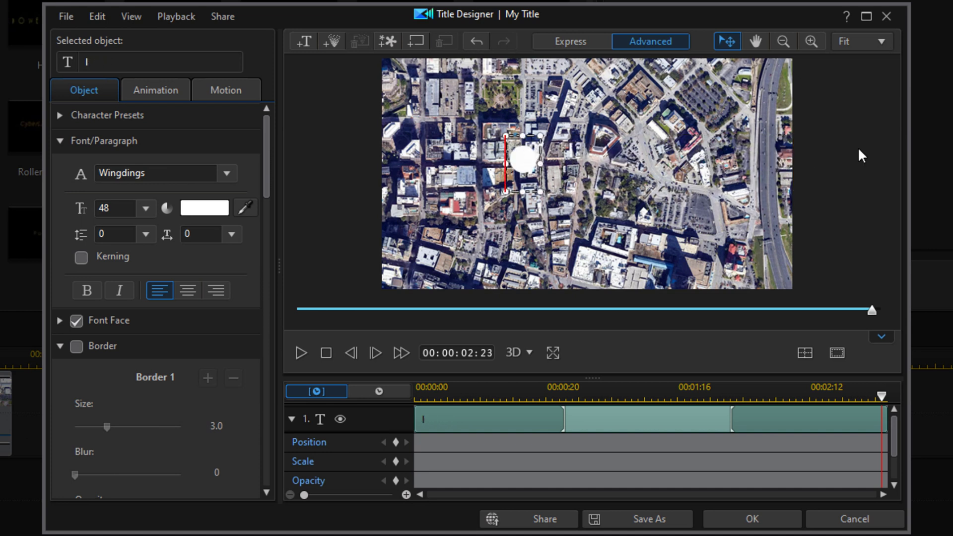
- Set the circle character's font color to the basic blue 0080FF
{"action": "double_click", "coordinate": [524, 157]}
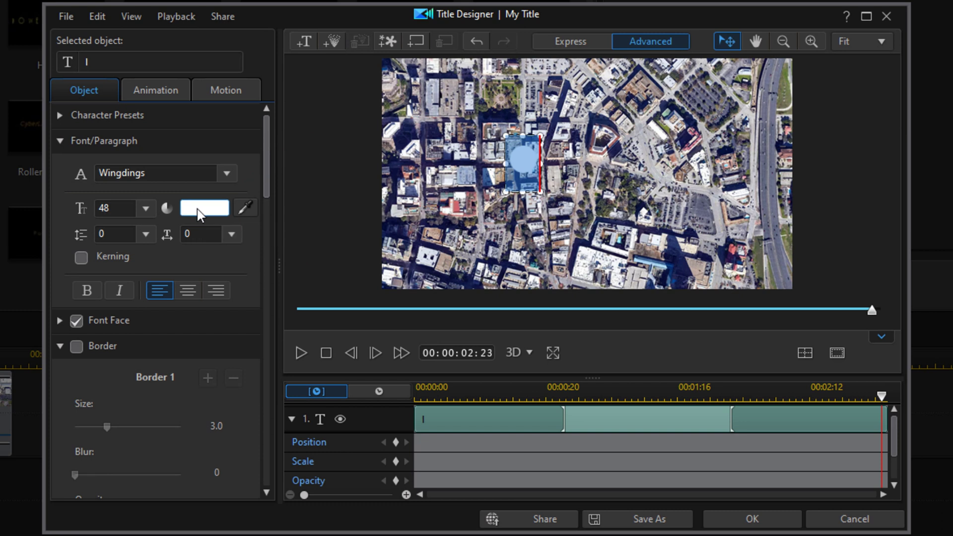
{"action": "left_click", "coordinate": [198, 211]}
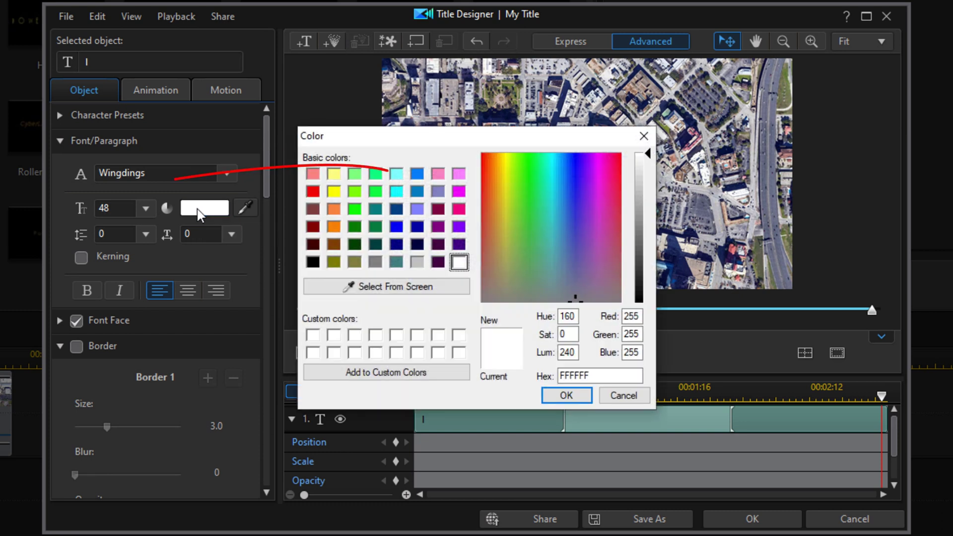
{"action": "left_click", "coordinate": [417, 175]}
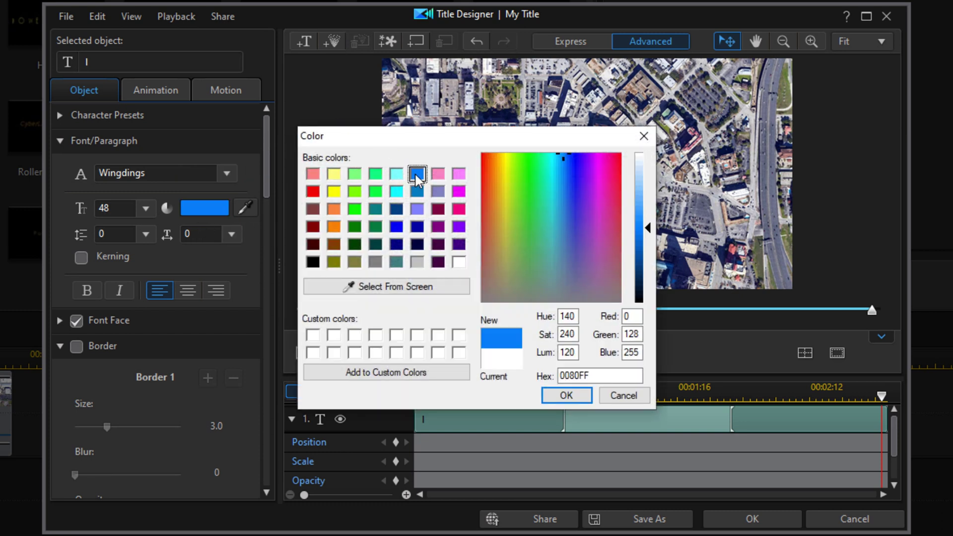
{"action": "left_click", "coordinate": [566, 395]}
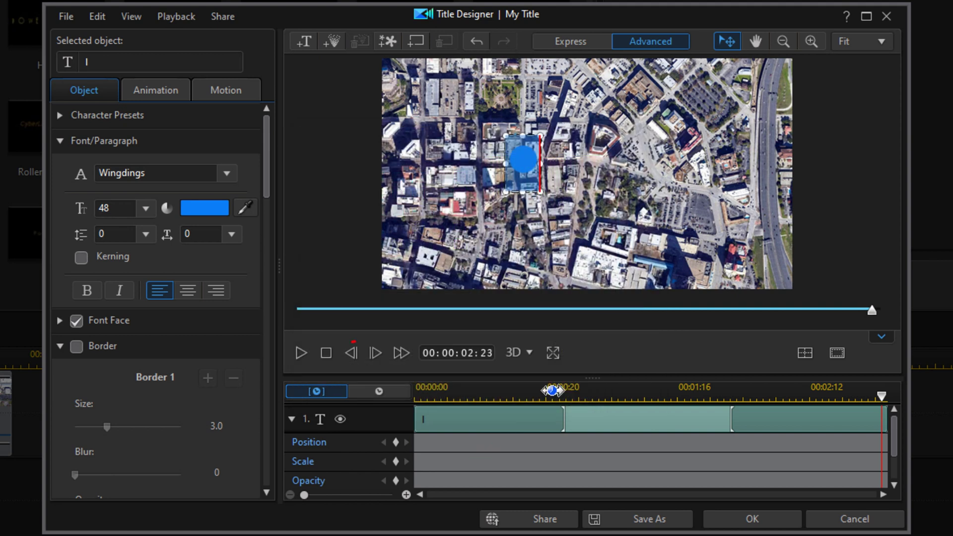
- Enable a border on the circle and set its uniform color to white (FFFFFF)
{"action": "left_click", "coordinate": [76, 347]}
{"action": "left_click_drag", "start_coordinate": [265, 169], "coordinate": [269, 238]}
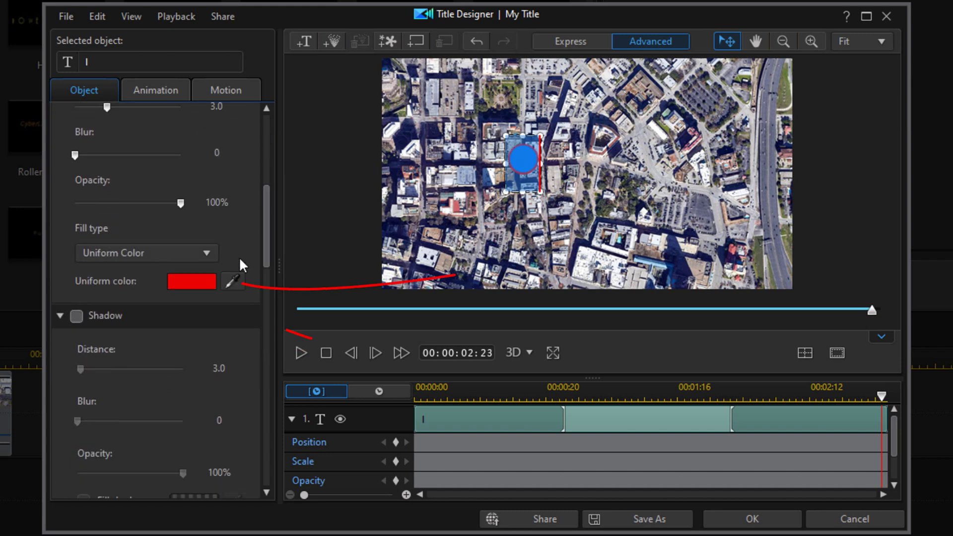
{"action": "left_click", "coordinate": [188, 282]}
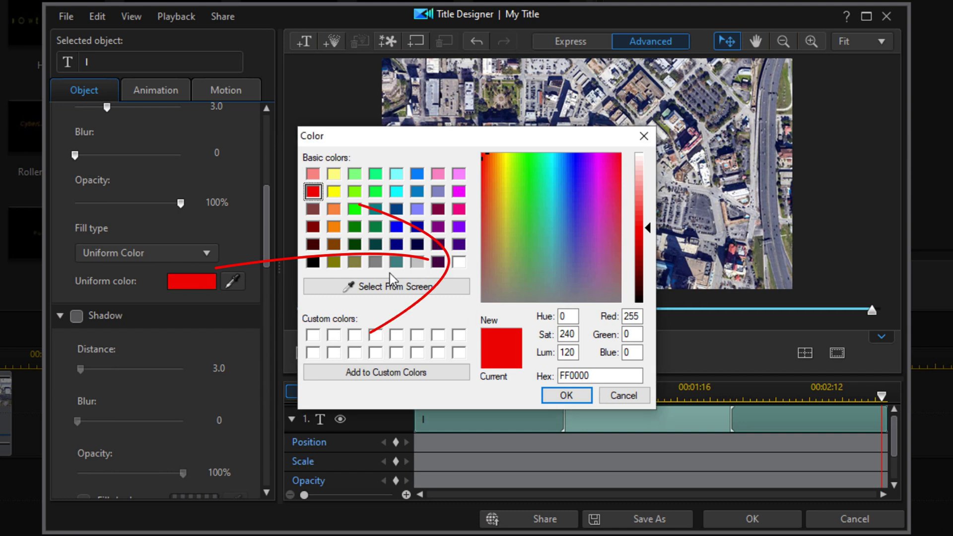
{"action": "left_click", "coordinate": [458, 262]}
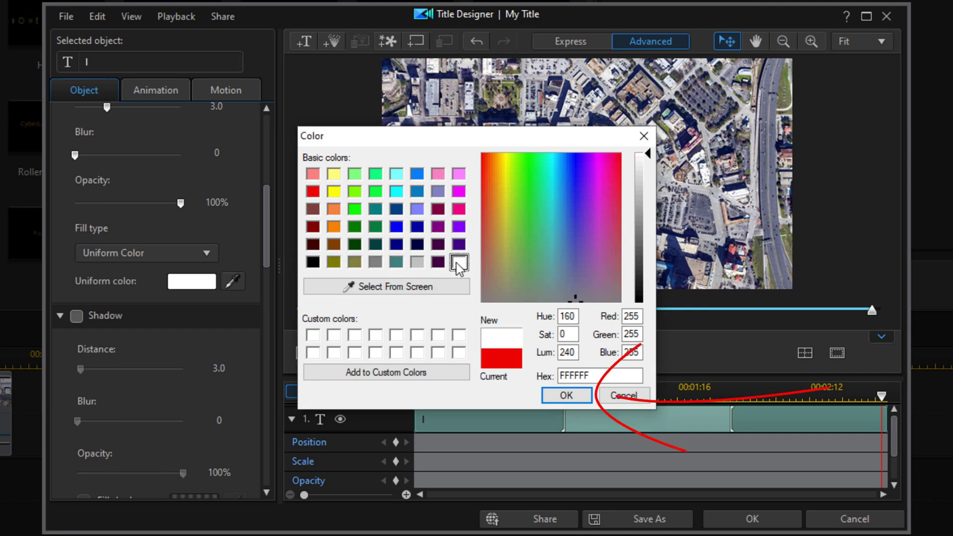
{"action": "left_click", "coordinate": [554, 396]}
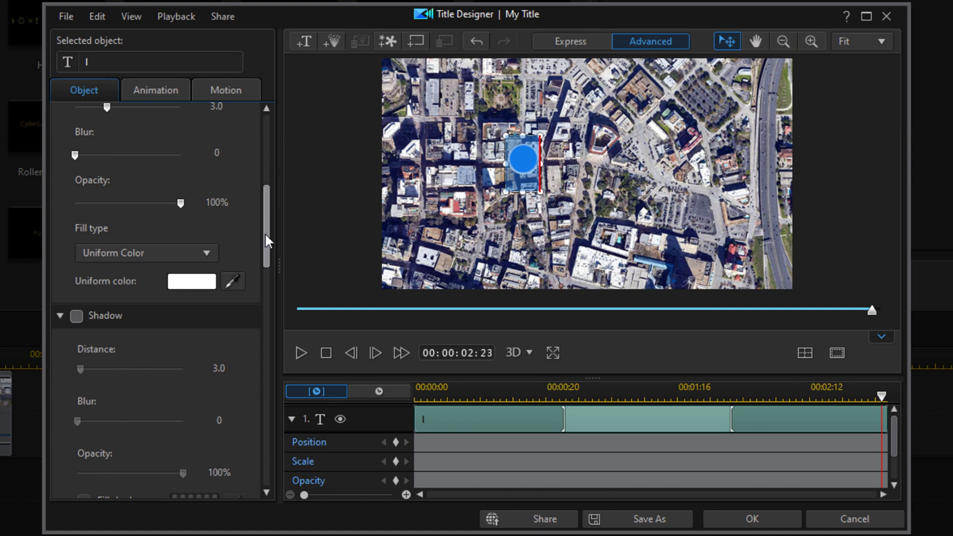
- Set the circle's opacity to 70% and move it over the Alamo's location, at about X 0.543, Y 0.501
{"action": "left_click_drag", "start_coordinate": [265, 235], "coordinate": [285, 381]}
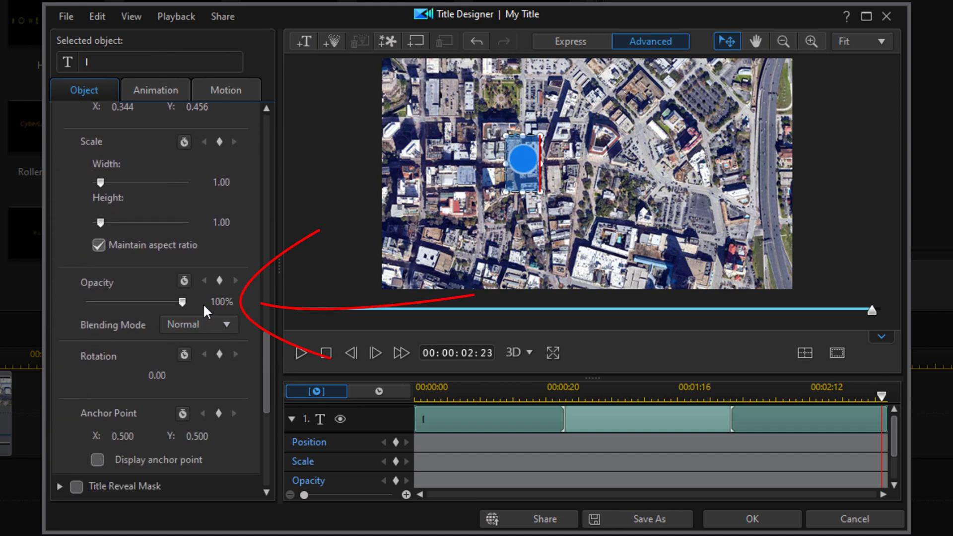
{"action": "left_click", "coordinate": [226, 301]}
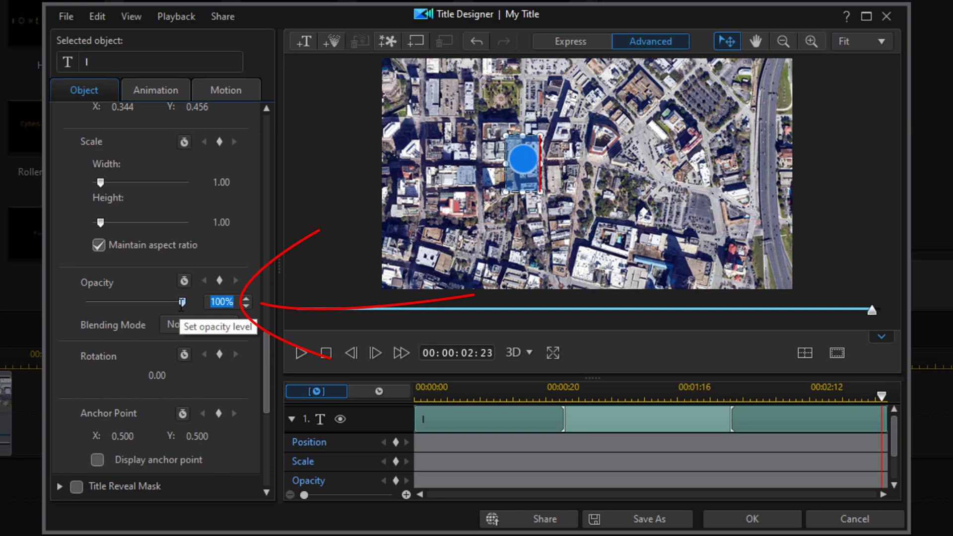
{"action": "type", "text": "70"}
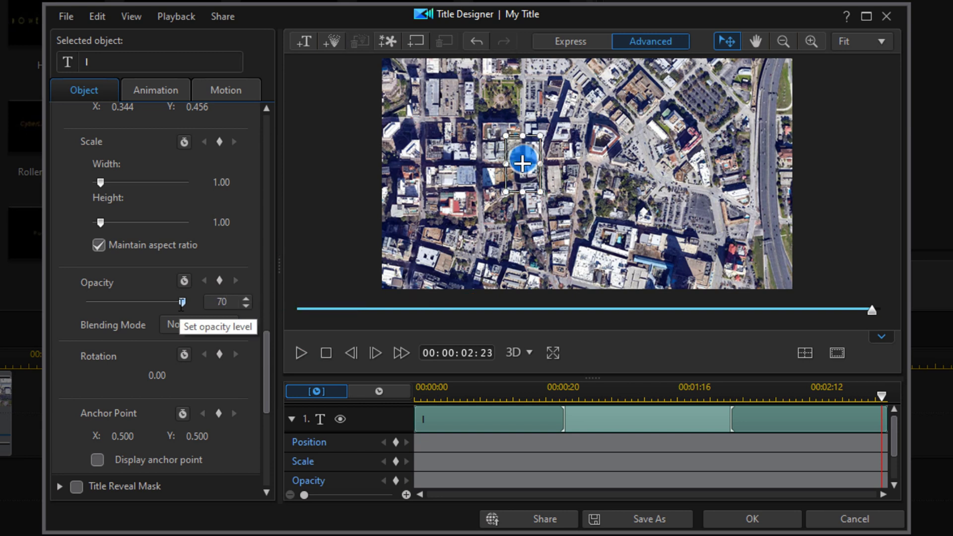
{"action": "key", "text": "Return"}
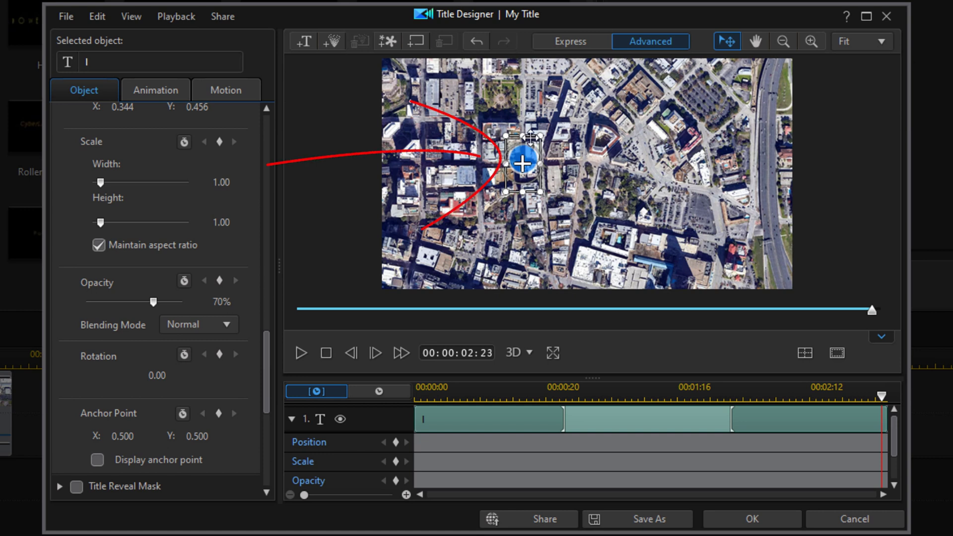
{"action": "left_click_drag", "start_coordinate": [531, 137], "coordinate": [611, 152]}
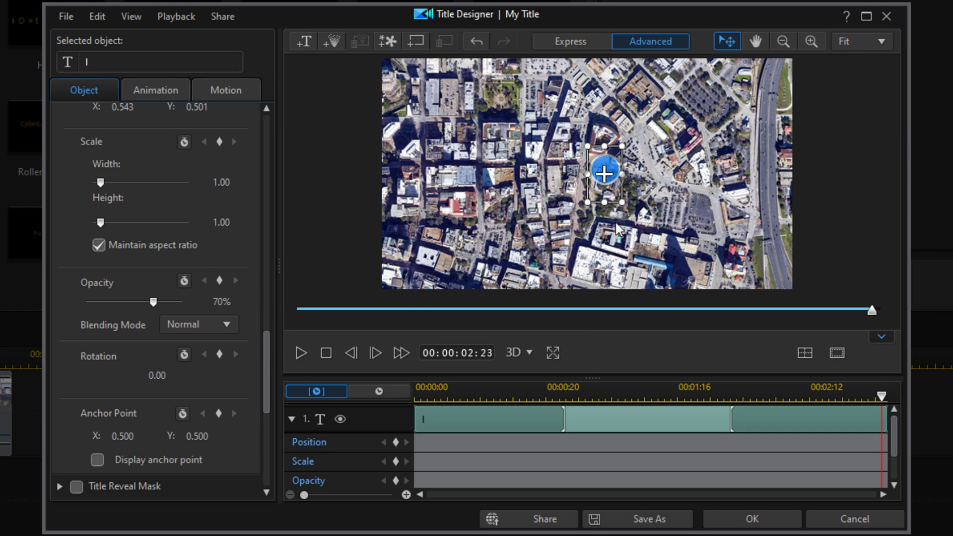
- Apply the Zoom effect as the circle's In Animation
{"action": "left_click", "coordinate": [166, 90]}
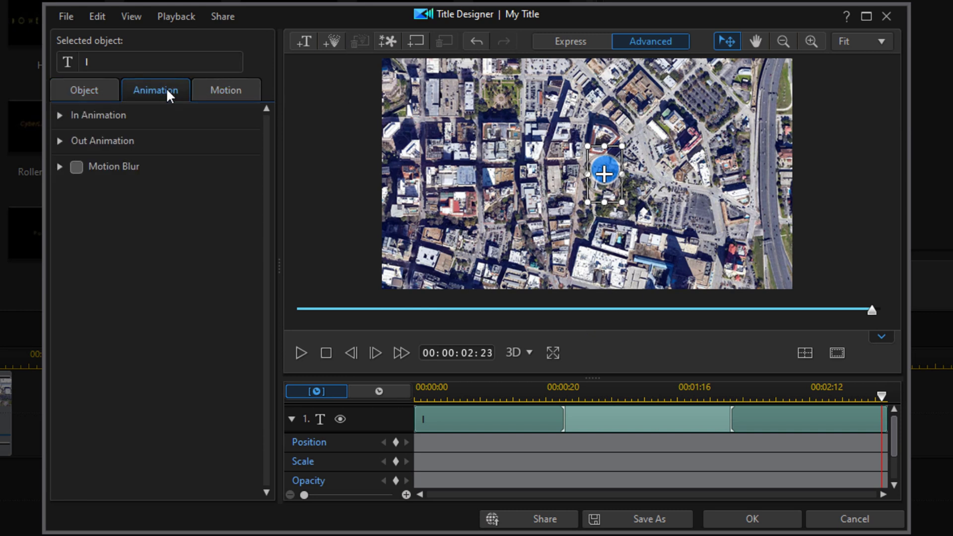
{"action": "left_click", "coordinate": [61, 115]}
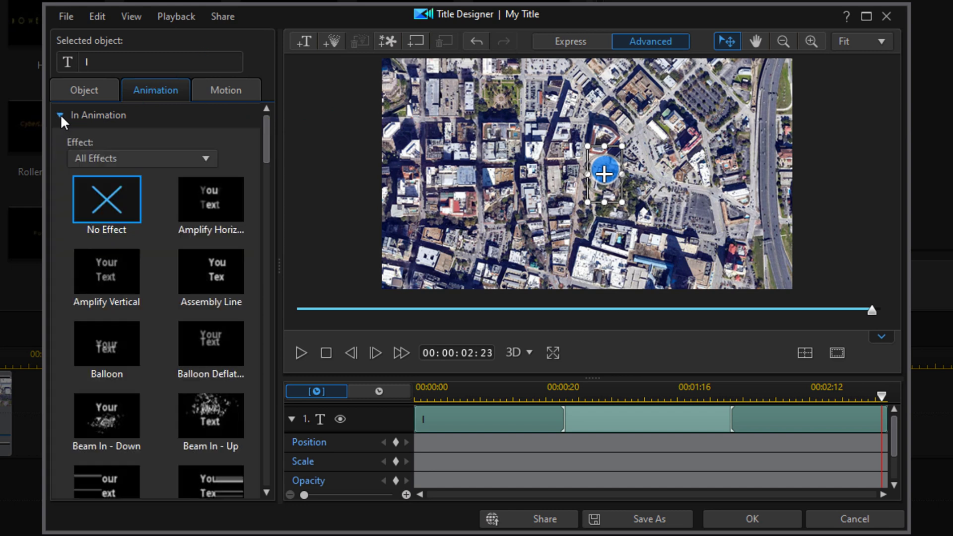
{"action": "left_click_drag", "start_coordinate": [263, 135], "coordinate": [278, 454]}
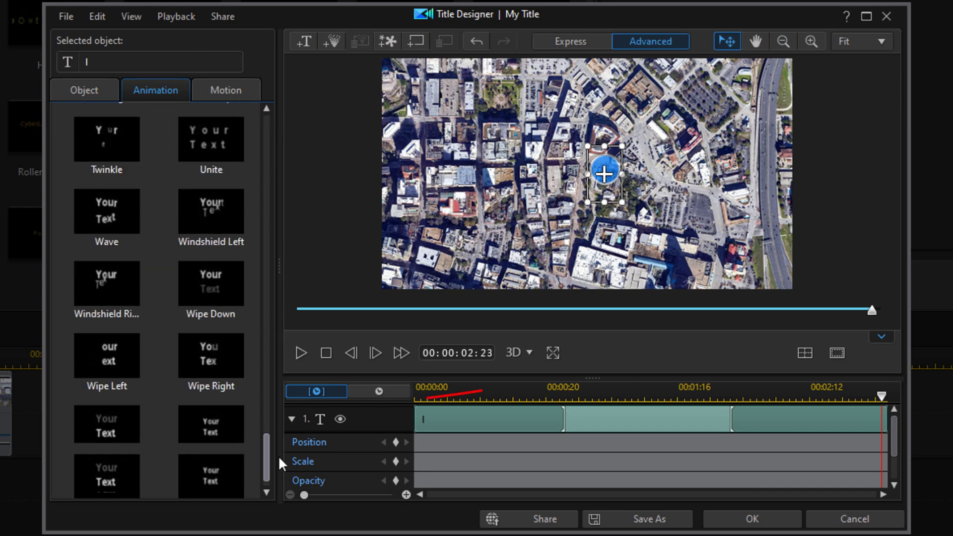
{"action": "left_click", "coordinate": [222, 412]}
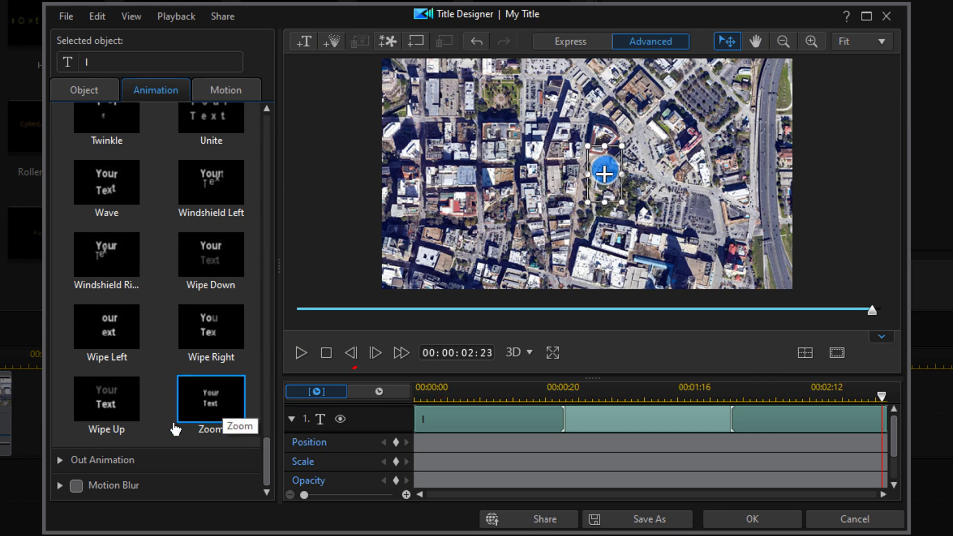
- Apply the Zoom effect as the circle's Out Animation and enable Motion Blur
{"action": "left_click", "coordinate": [60, 460]}
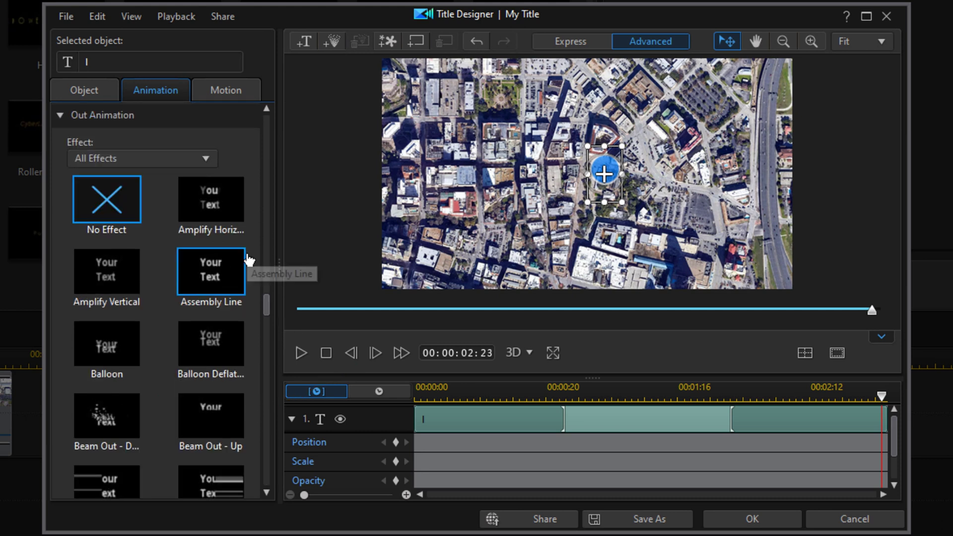
{"action": "left_click_drag", "start_coordinate": [267, 308], "coordinate": [268, 476]}
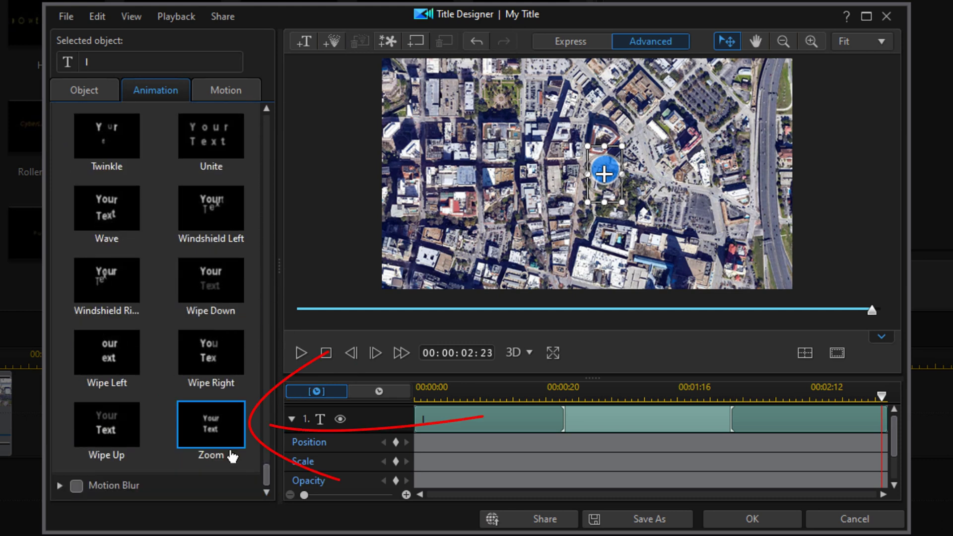
{"action": "left_click", "coordinate": [218, 435]}
{"action": "left_click", "coordinate": [77, 486]}
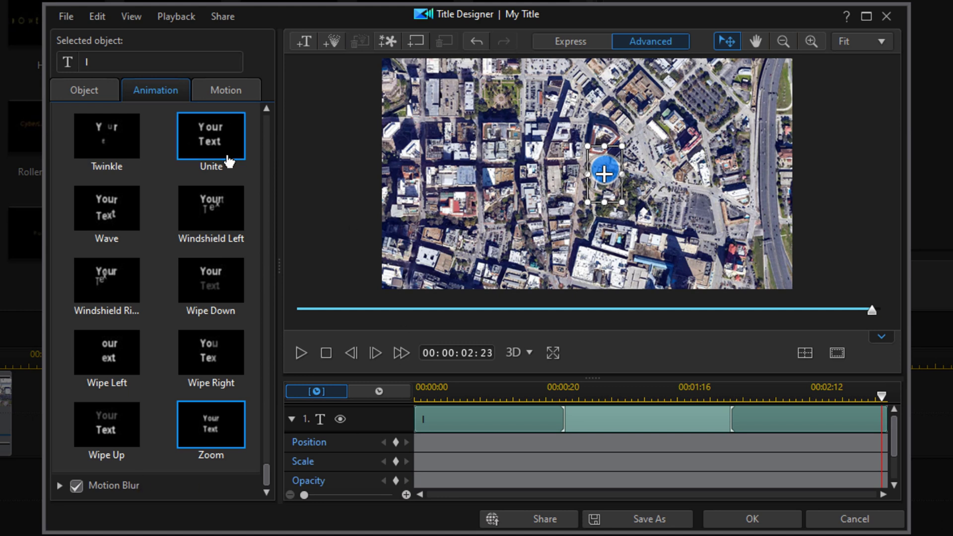
- Add a second text object in the Impact font reading "The Alamo"
{"action": "left_click", "coordinate": [90, 89]}
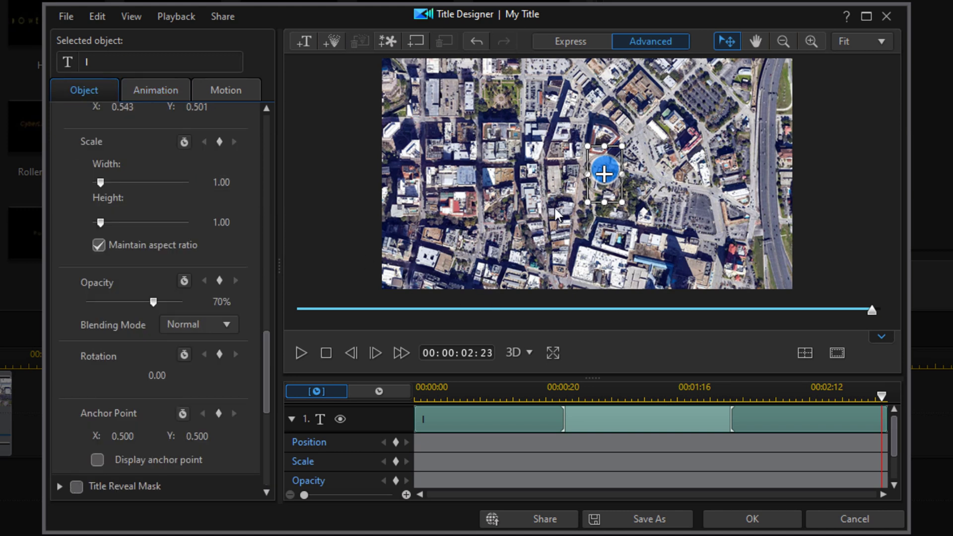
{"action": "left_click", "coordinate": [306, 41]}
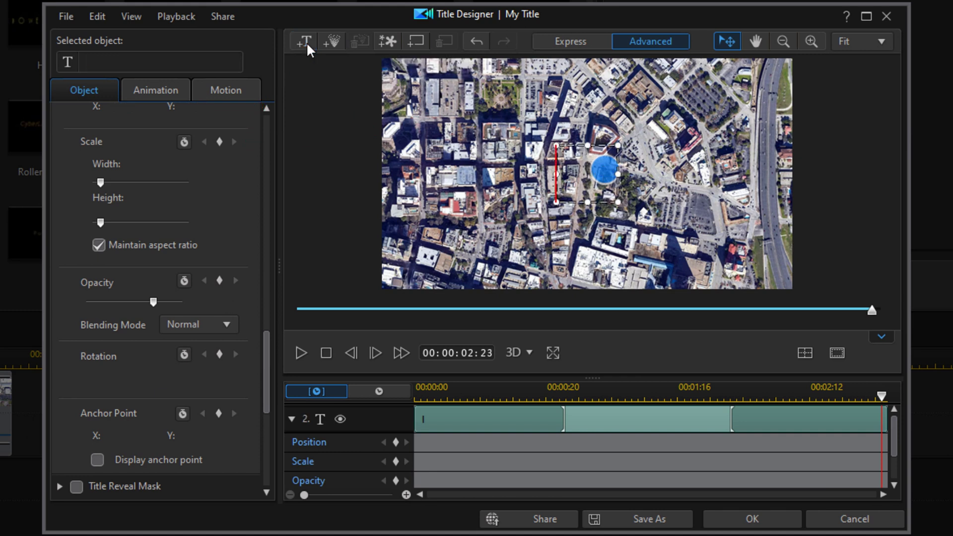
{"action": "scroll", "coordinate": [260, 195], "scroll_direction": "up", "scroll_amount": 10}
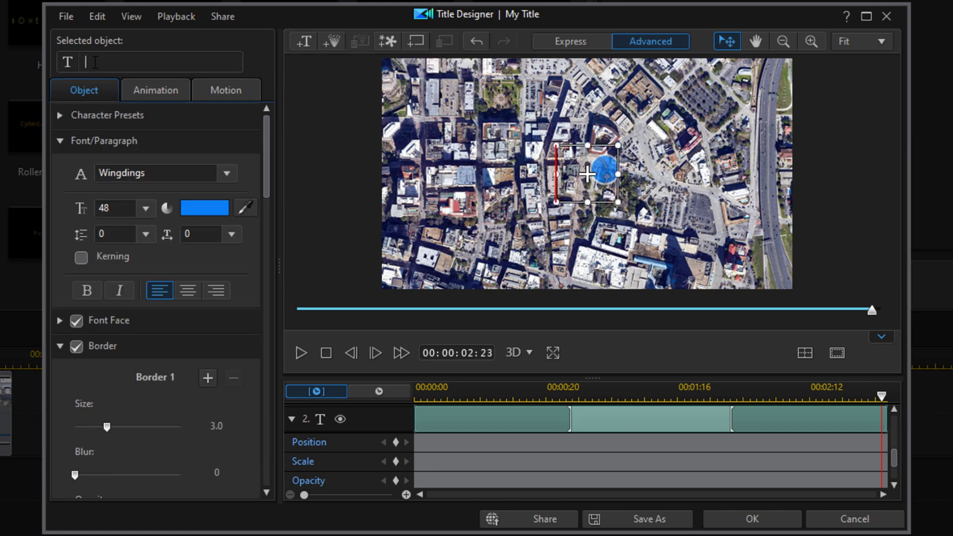
{"action": "left_click", "coordinate": [220, 175]}
{"action": "type", "text": "ica SC"}
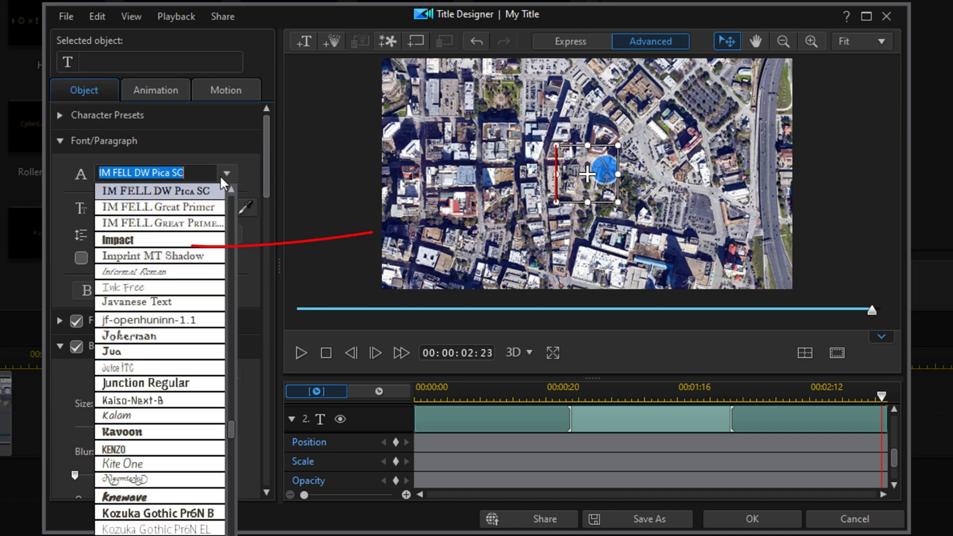
{"action": "left_click", "coordinate": [176, 242]}
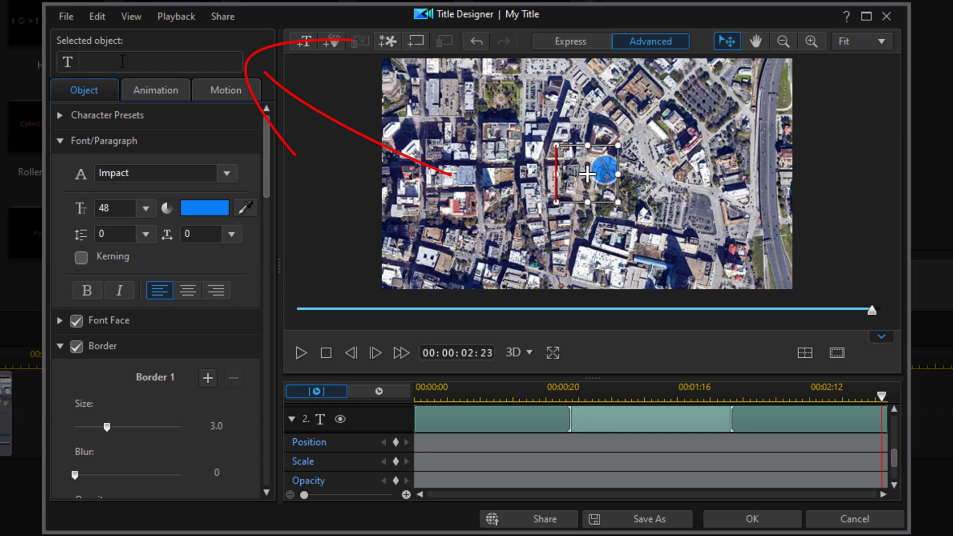
{"action": "left_click", "coordinate": [122, 61]}
{"action": "type", "text": "The Alamo"}
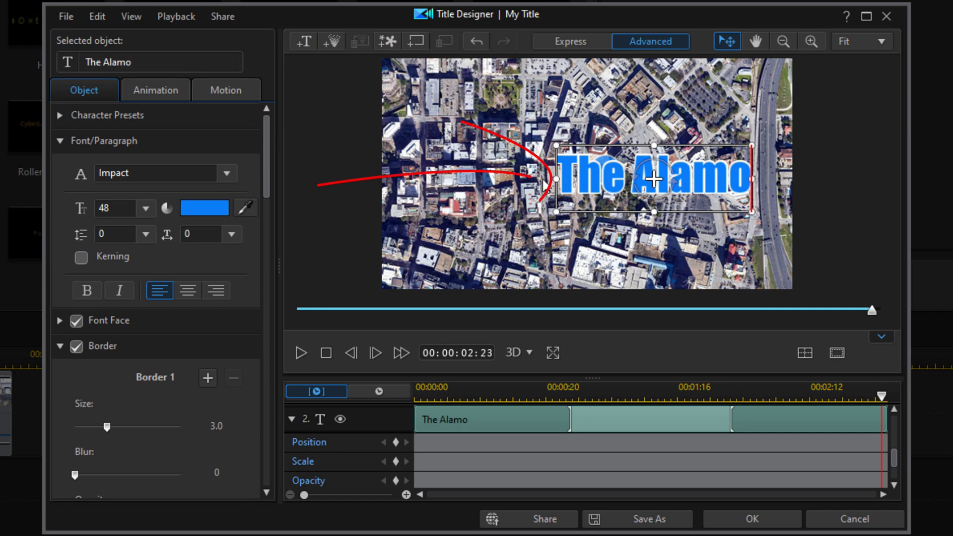
- Set the font color of the entire "The Alamo" text to white (FFFFFF)
{"action": "double_click", "coordinate": [565, 173]}
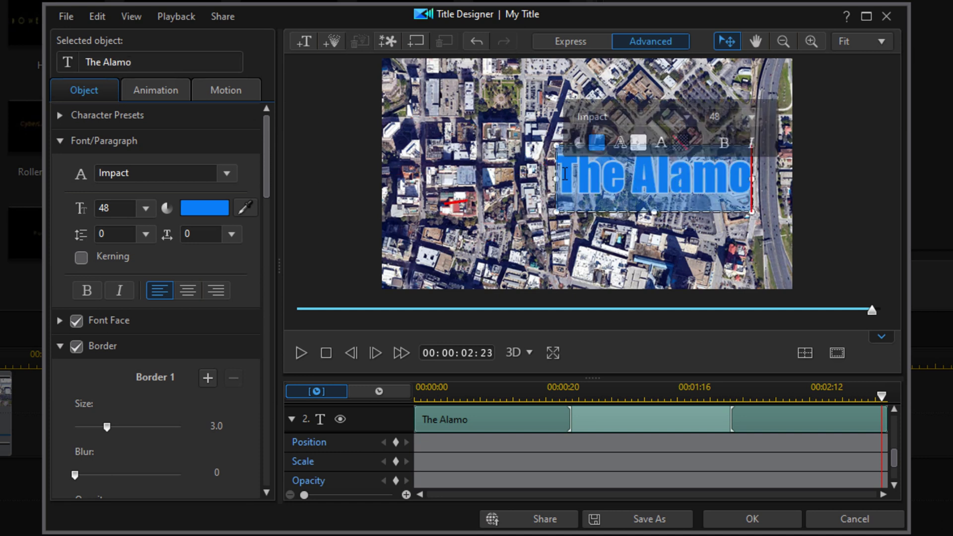
{"action": "left_click", "coordinate": [206, 209]}
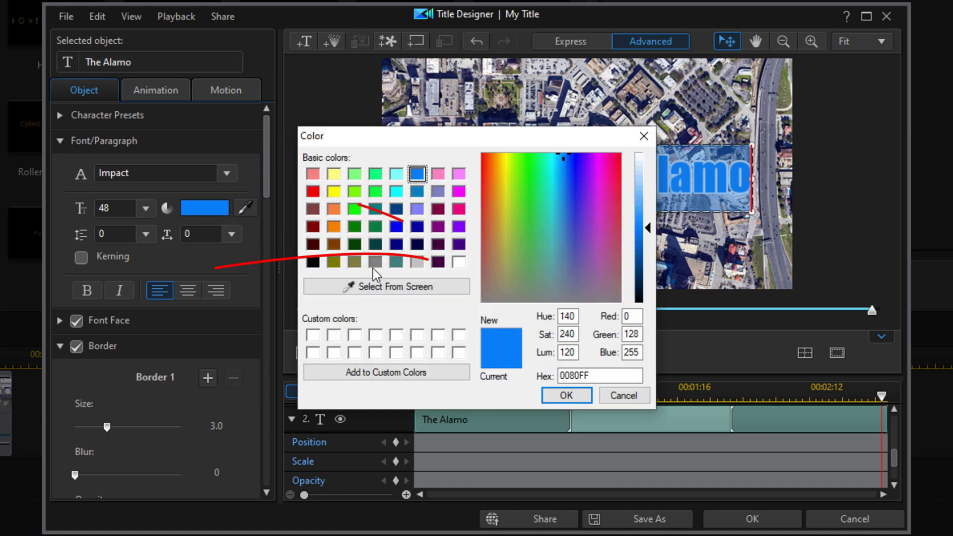
{"action": "left_click", "coordinate": [460, 263]}
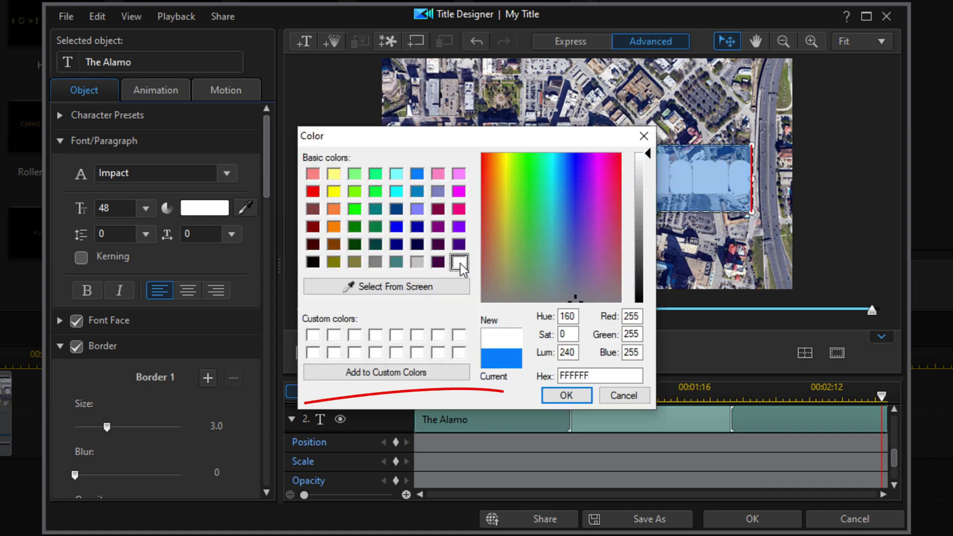
{"action": "left_click", "coordinate": [555, 397]}
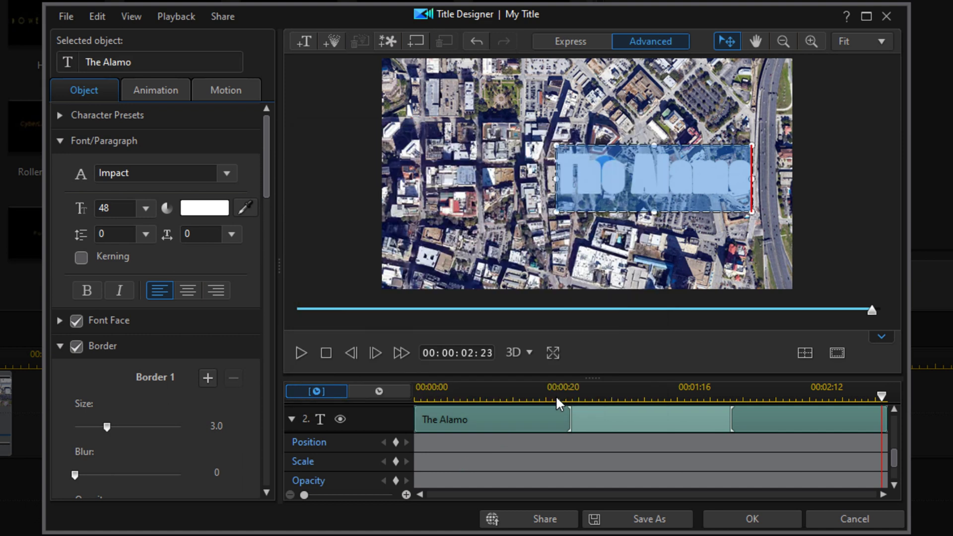
- Set the border color of "The Alamo" text to black (000000) and position the text just below the blue circle
{"action": "left_click_drag", "start_coordinate": [266, 169], "coordinate": [264, 231]}
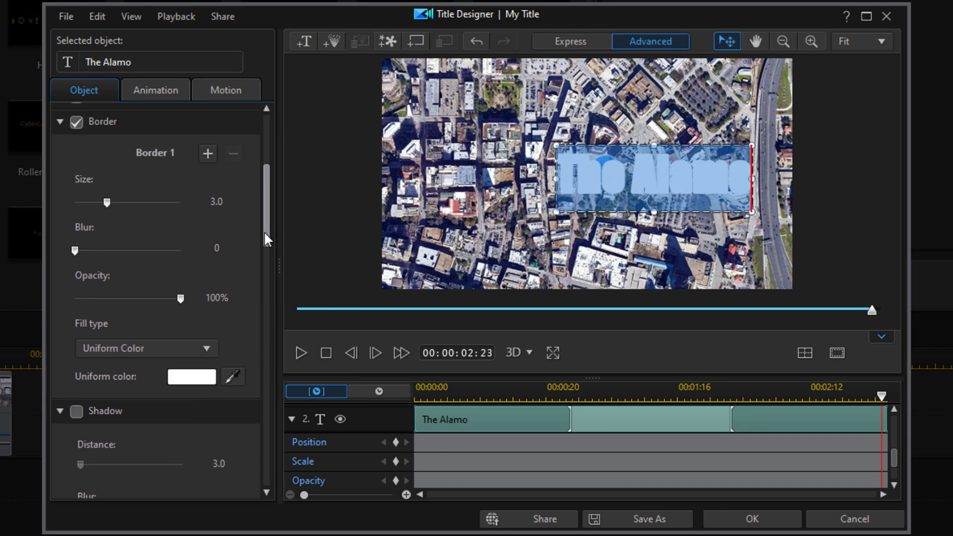
{"action": "left_click", "coordinate": [194, 379]}
{"action": "left_click", "coordinate": [312, 261]}
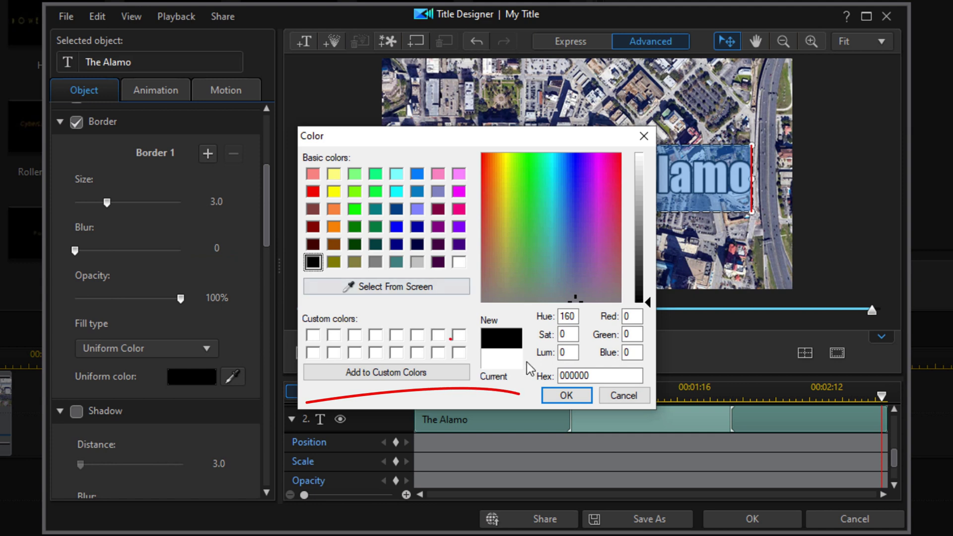
{"action": "left_click", "coordinate": [566, 396]}
{"action": "left_click_drag", "start_coordinate": [653, 177], "coordinate": [620, 214]}
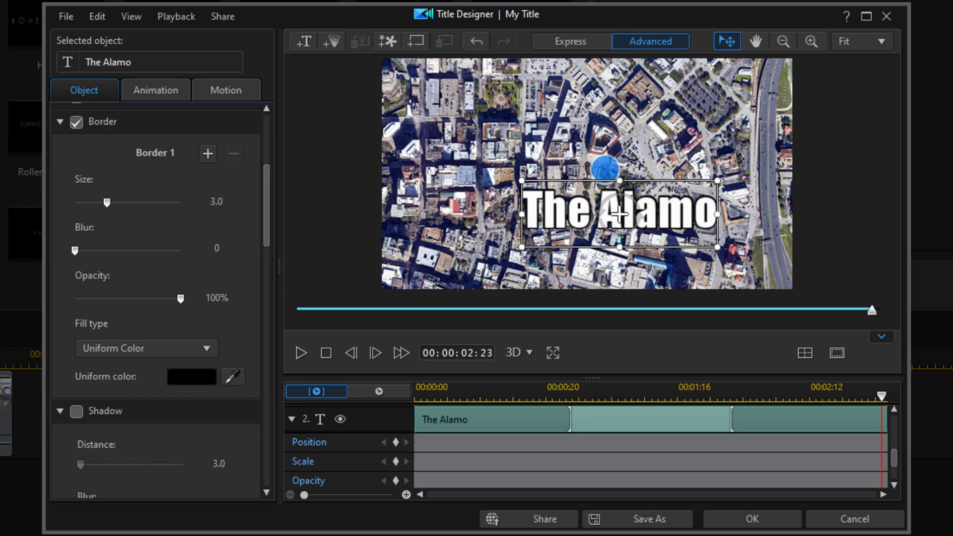
{"action": "left_click_drag", "start_coordinate": [629, 184], "coordinate": [628, 185]}
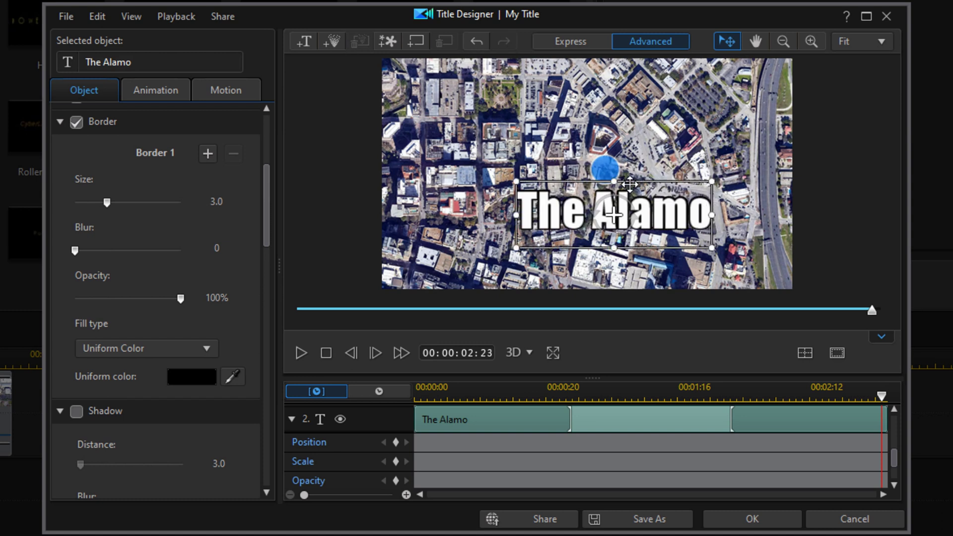
- Apply the Zoom effect as both the In and Out Animation of "The Alamo" text and close the title with its changes saved
{"action": "left_click", "coordinate": [155, 90]}
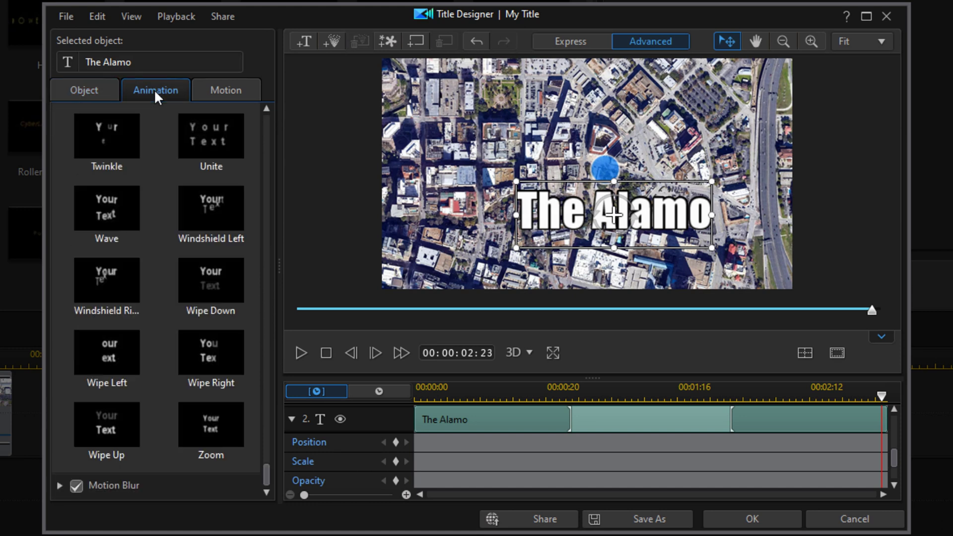
{"action": "mouse_move", "coordinate": [276, 474]}
{"action": "left_mouse_down"}
{"action": "mouse_move", "coordinate": [275, 107]}
{"action": "mouse_move", "coordinate": [263, 139]}
{"action": "mouse_move", "coordinate": [289, 239]}
{"action": "mouse_move", "coordinate": [291, 300]}
{"action": "left_mouse_up"}
{"action": "left_click", "coordinate": [218, 256]}
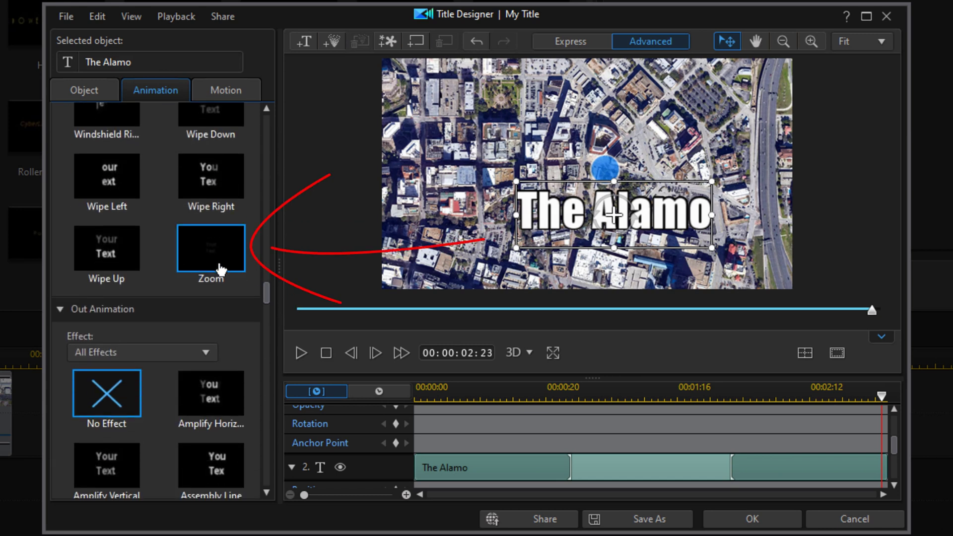
{"action": "mouse_move", "coordinate": [263, 291]}
{"action": "left_mouse_down"}
{"action": "mouse_move", "coordinate": [273, 331]}
{"action": "mouse_move", "coordinate": [266, 480]}
{"action": "left_mouse_up"}
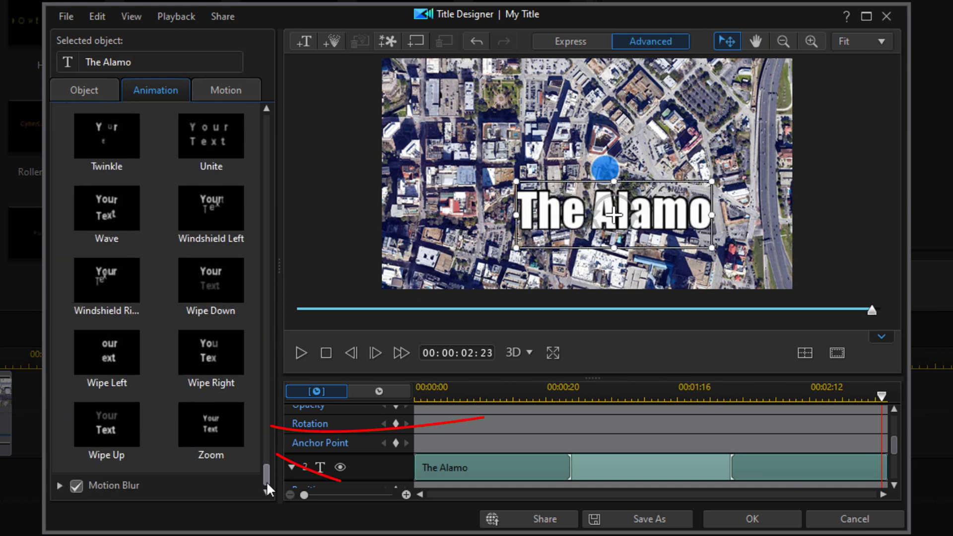
{"action": "left_click", "coordinate": [211, 439]}
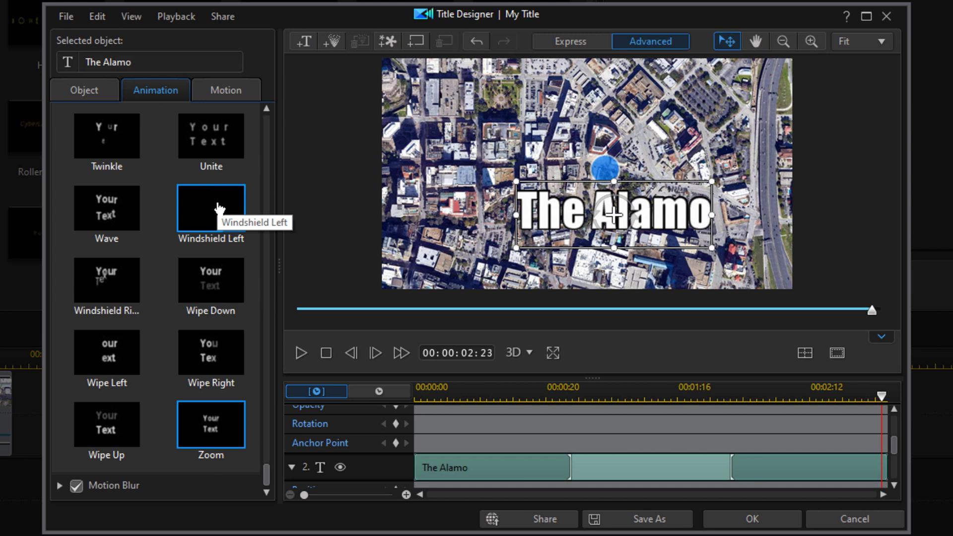
{"action": "left_click", "coordinate": [746, 515]}
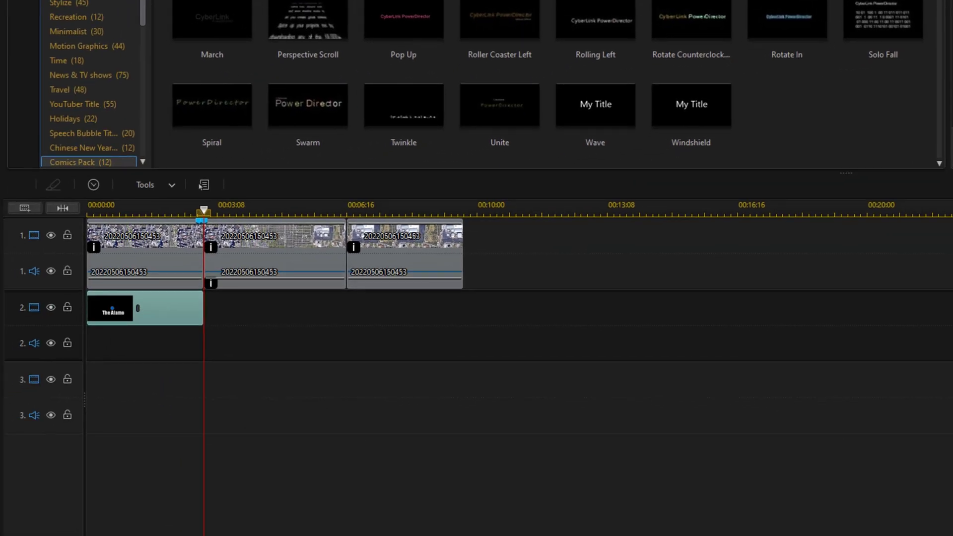
- Copy the Alamo title clip and paste it with overwrite on track 2 at the start of the third video clip
{"action": "right_click", "coordinate": [160, 309]}
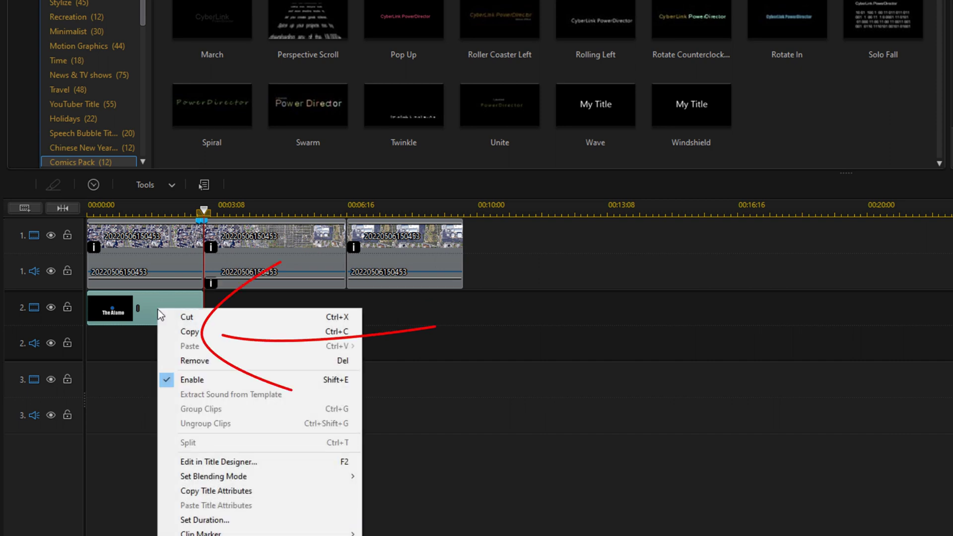
{"action": "left_click", "coordinate": [191, 333]}
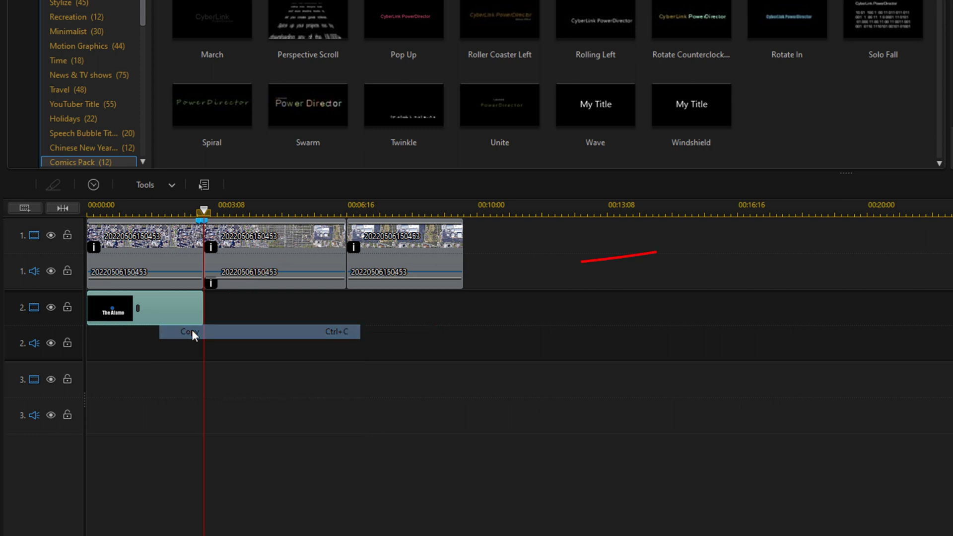
{"action": "left_click", "coordinate": [409, 253]}
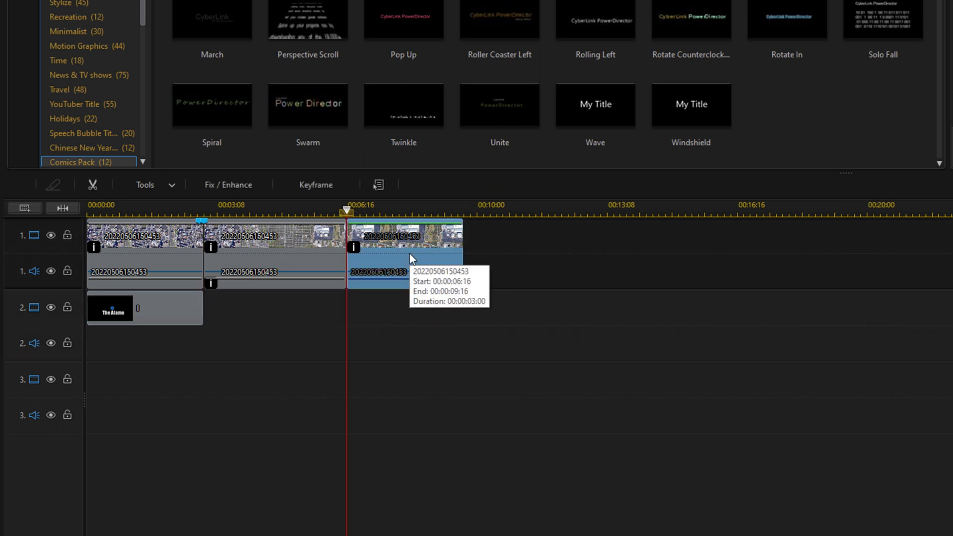
{"action": "right_click", "coordinate": [390, 312]}
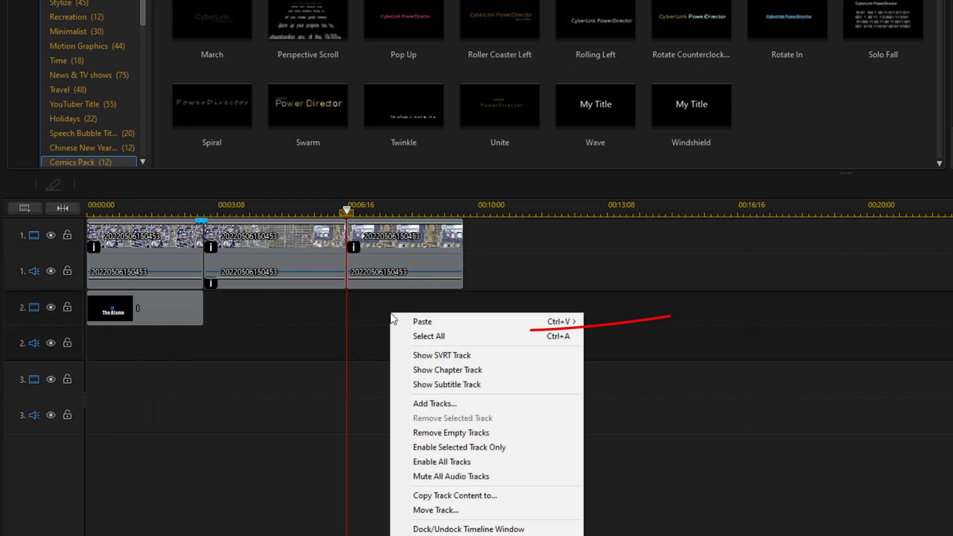
{"action": "mouse_move", "coordinate": [417, 324]}
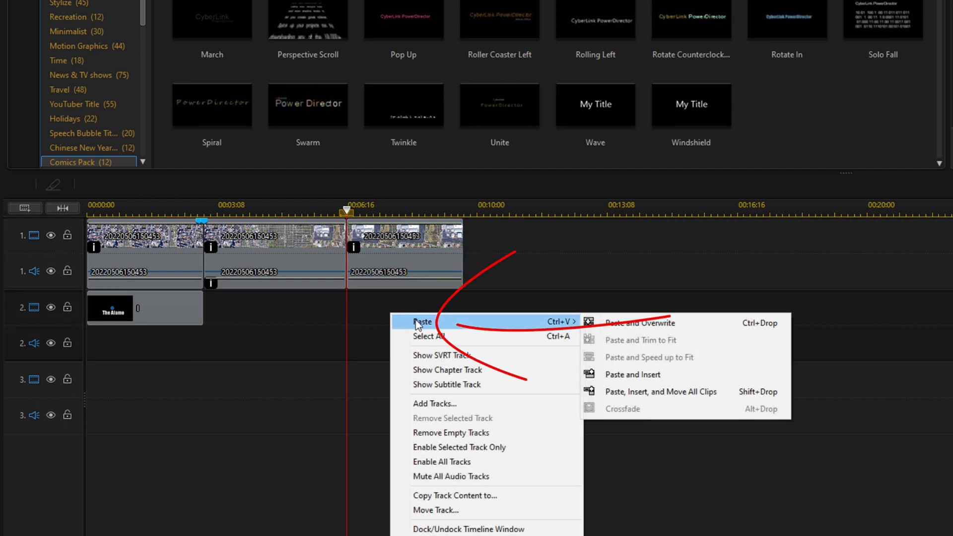
{"action": "left_click", "coordinate": [611, 322]}
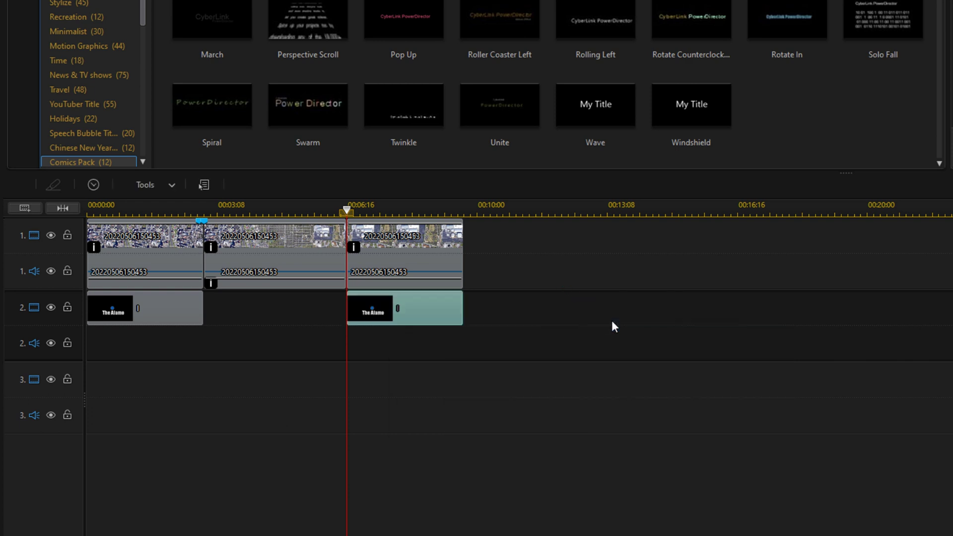
- Open the pasted title for editing and move the circle onto the AT&T Center building, with the text just below it
{"action": "double_click", "coordinate": [406, 309]}
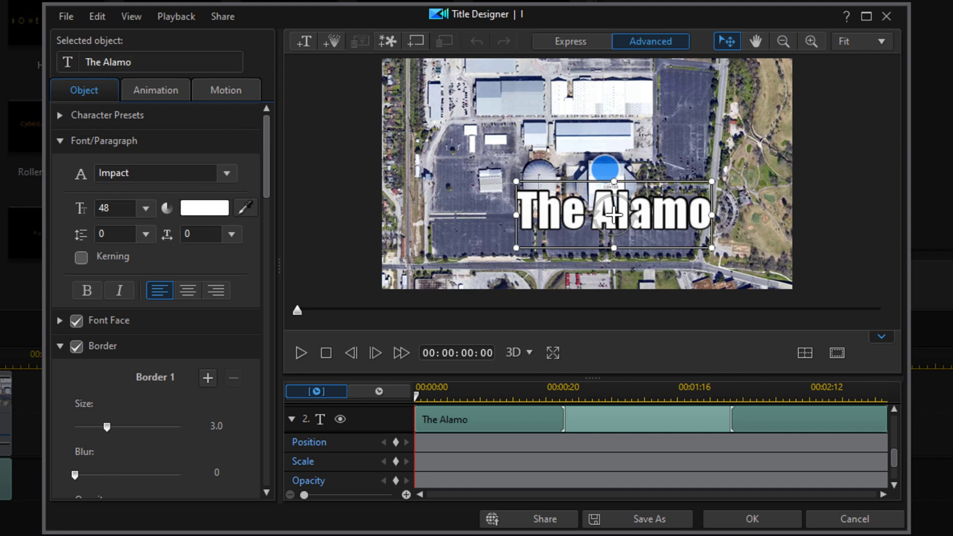
{"action": "left_click_drag", "start_coordinate": [605, 213], "coordinate": [593, 255]}
{"action": "left_click_drag", "start_coordinate": [593, 144], "coordinate": [593, 161]}
{"action": "left_click", "coordinate": [613, 251]}
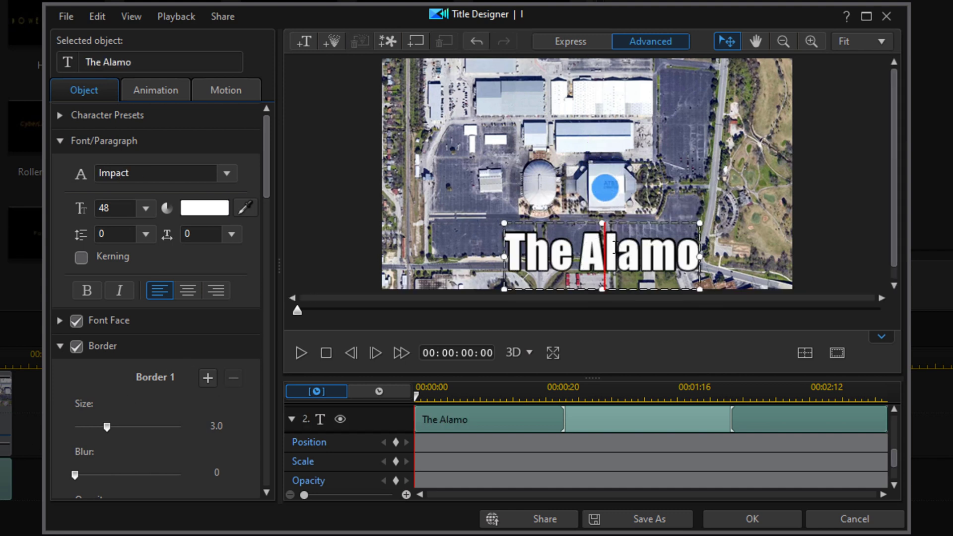
{"action": "left_click", "coordinate": [632, 221]}
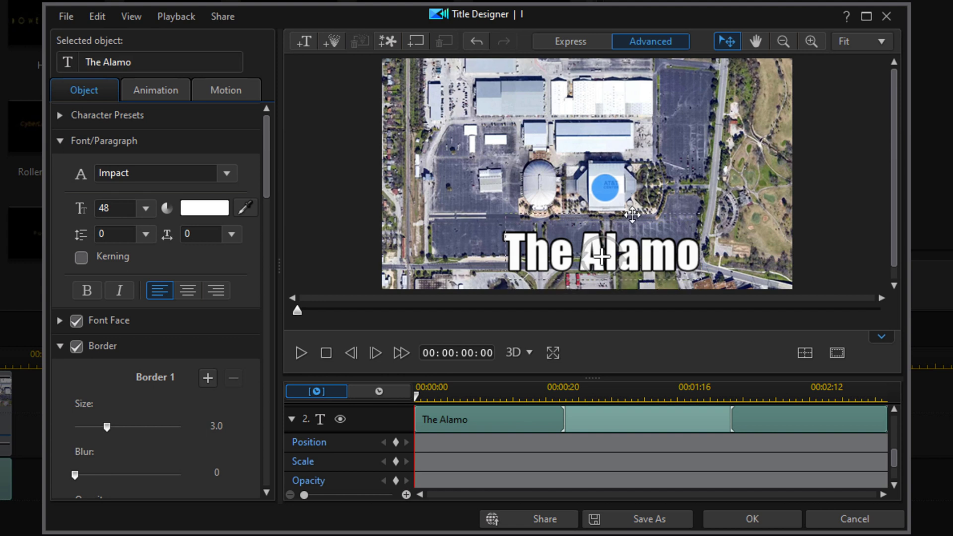
{"action": "left_click_drag", "start_coordinate": [631, 214], "coordinate": [632, 214]}
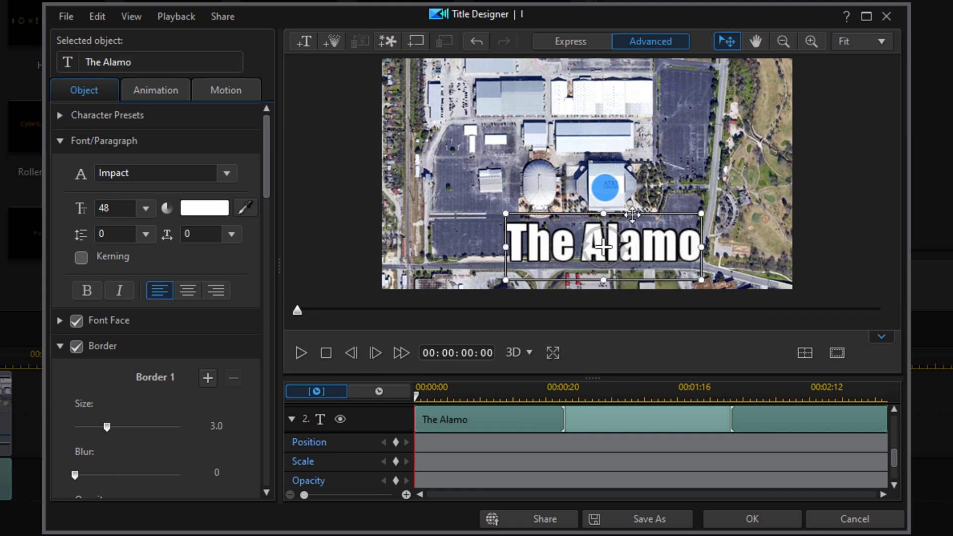
- Replace the copied title's text with "AT&T Center" and save the title back to the timeline
{"action": "double_click", "coordinate": [603, 247]}
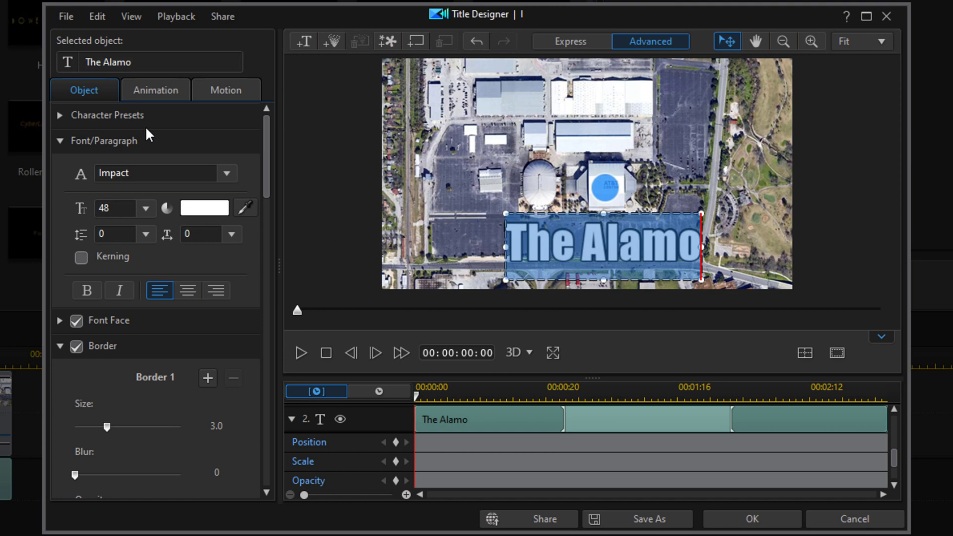
{"action": "left_click_drag", "start_coordinate": [143, 63], "coordinate": [73, 66]}
{"action": "type", "text": "AT&T Cente"}
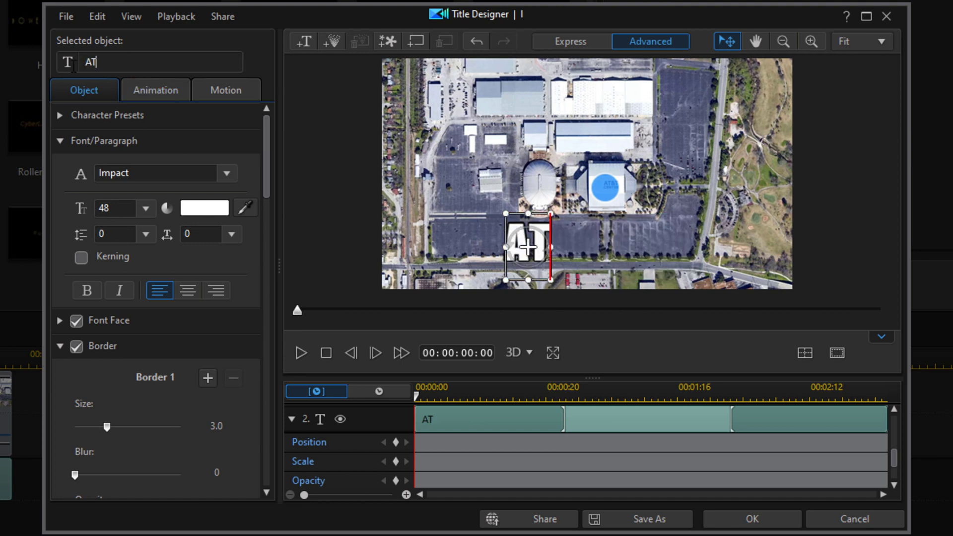
{"action": "type", "text": "r"}
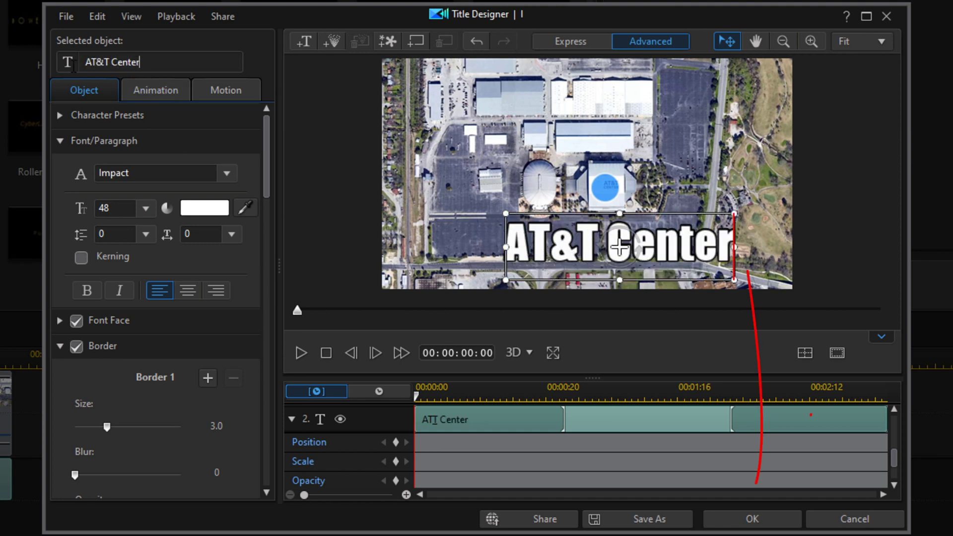
{"action": "left_click", "coordinate": [739, 520]}
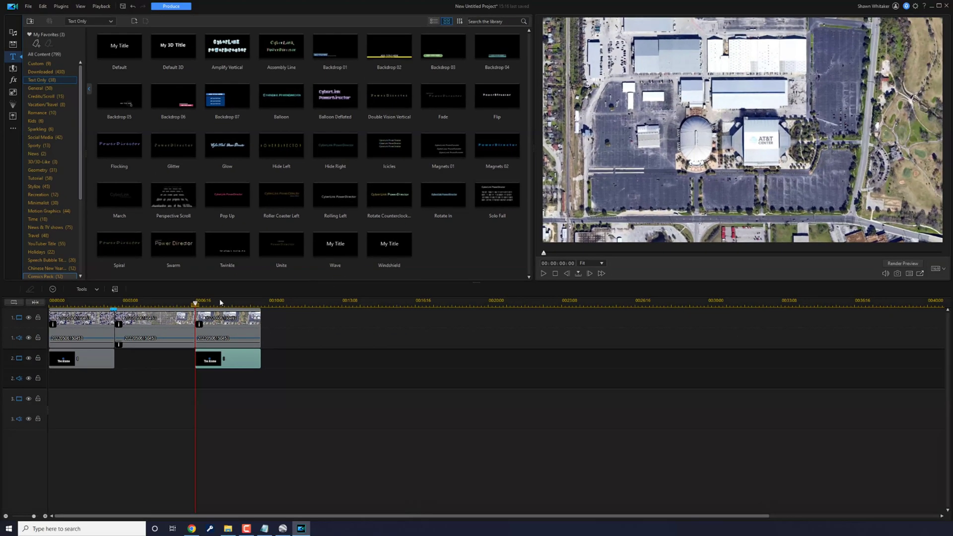
- Play the edited movie to preview the circle markers and location titles
{"action": "left_click", "coordinate": [543, 273]}
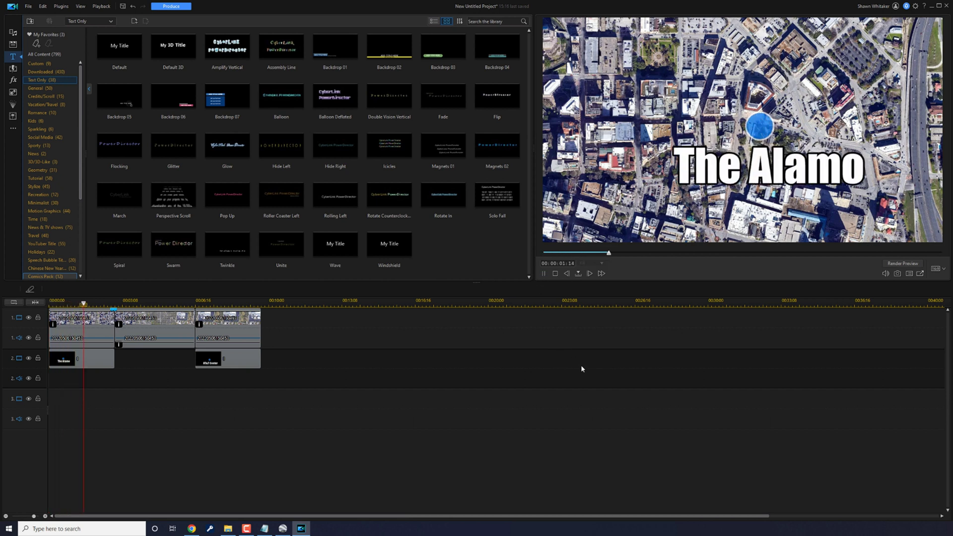